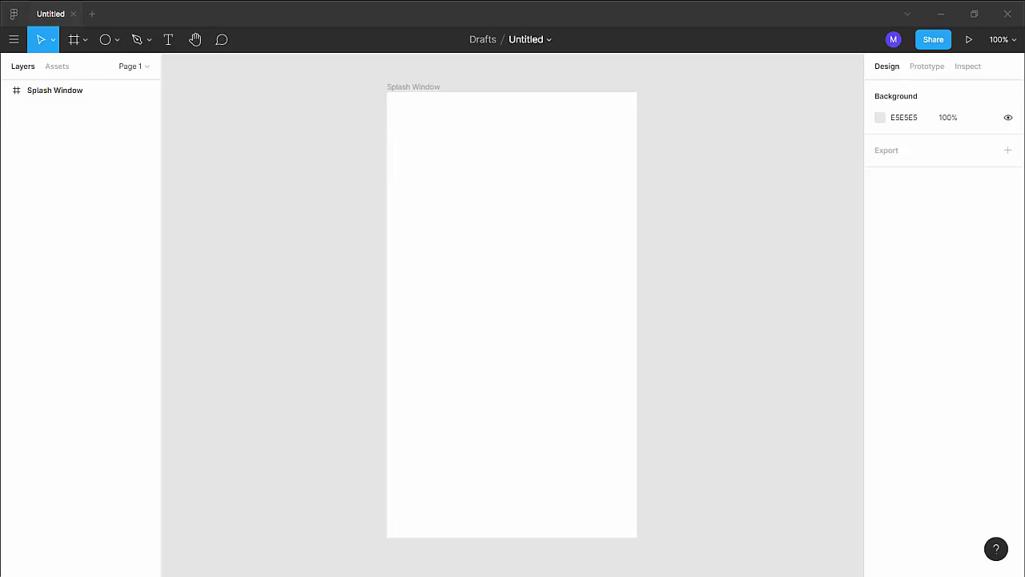
Draw a grey 118×118 square, Rectangle 1, in the upper part of Splash Window
{"action": "left_click", "coordinate": [120, 42]}
{"action": "left_click", "coordinate": [92, 68]}
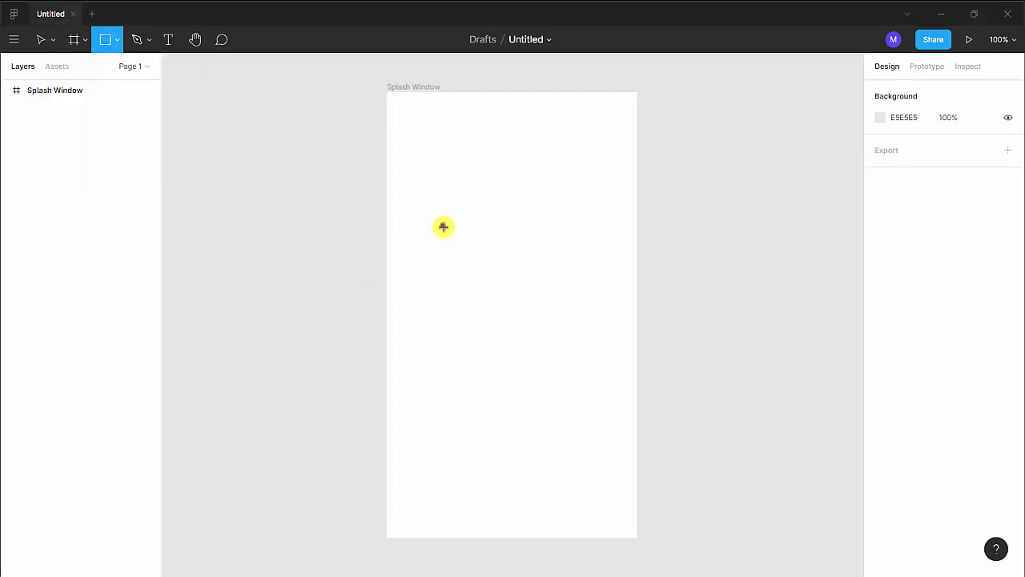
{"action": "left_click_drag", "start_coordinate": [442, 226], "coordinate": [521, 309]}
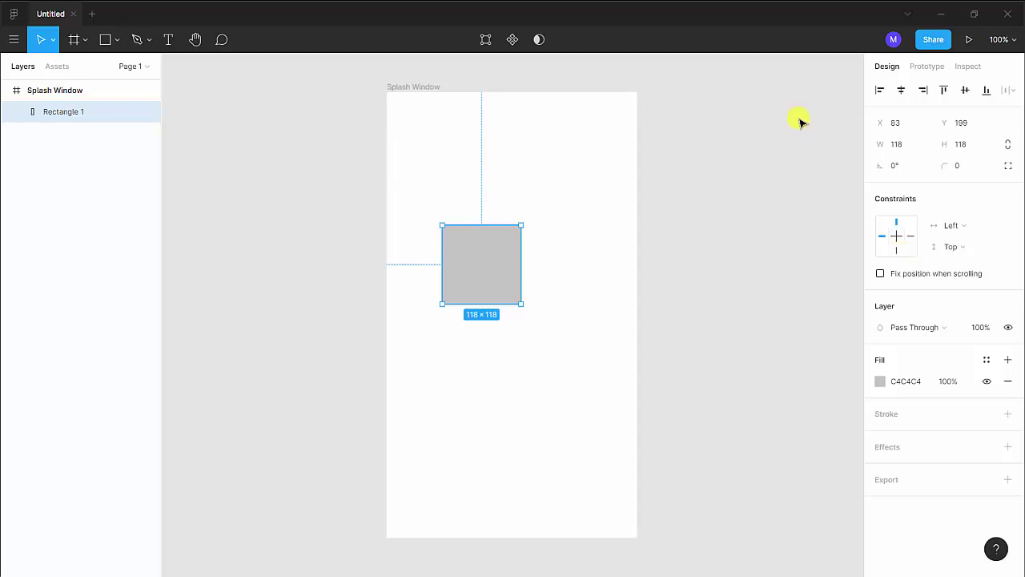
Move Rectangle 1 to the horizontal centre of Splash Window at X 128.5, Y 259
{"action": "left_click", "coordinate": [703, 164]}
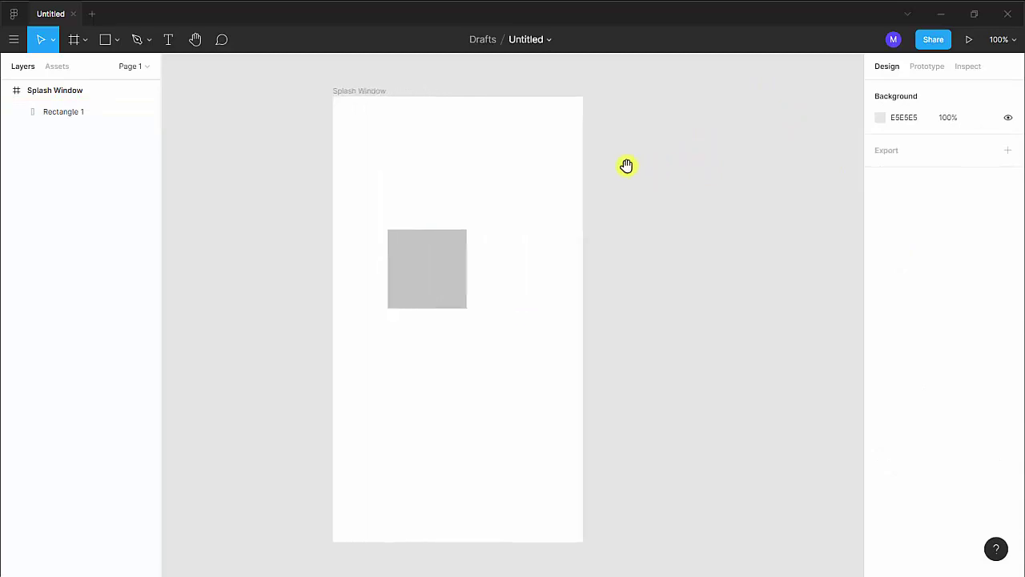
{"action": "scroll", "coordinate": [625, 165], "scroll_direction": "right", "scroll_amount": 3}
{"action": "scroll", "coordinate": [566, 164], "scroll_direction": "down", "scroll_amount": 2}
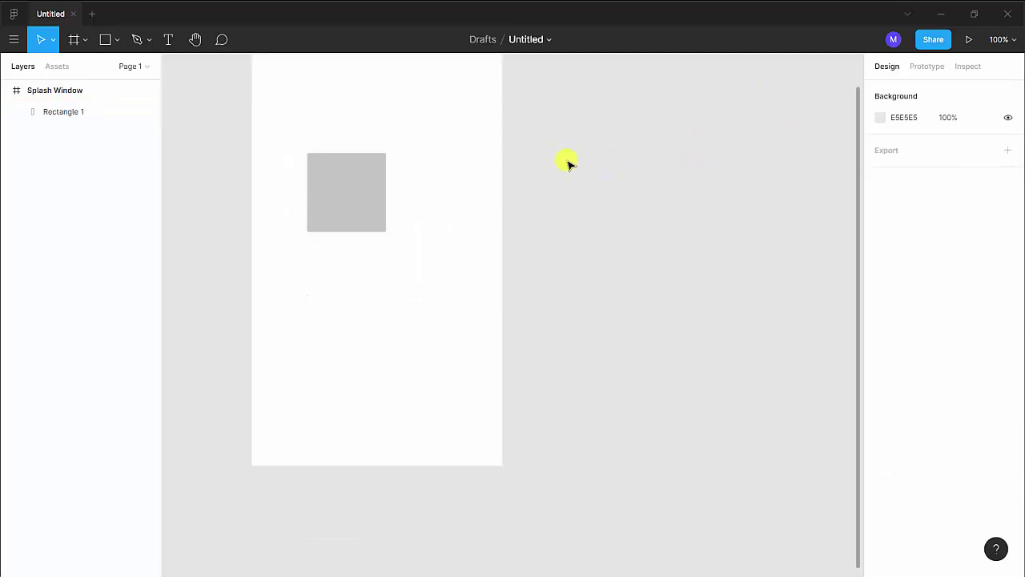
{"action": "scroll", "coordinate": [566, 163], "scroll_direction": "up", "scroll_amount": 2}
{"action": "scroll", "coordinate": [567, 162], "scroll_direction": "down", "scroll_amount": 3}
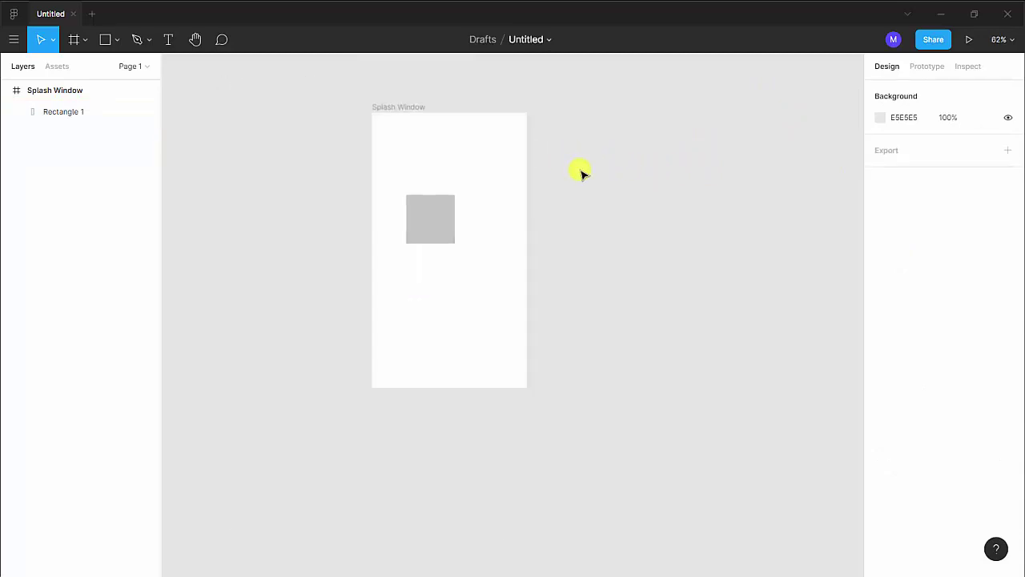
{"action": "left_click_drag", "start_coordinate": [582, 171], "coordinate": [418, 165]}
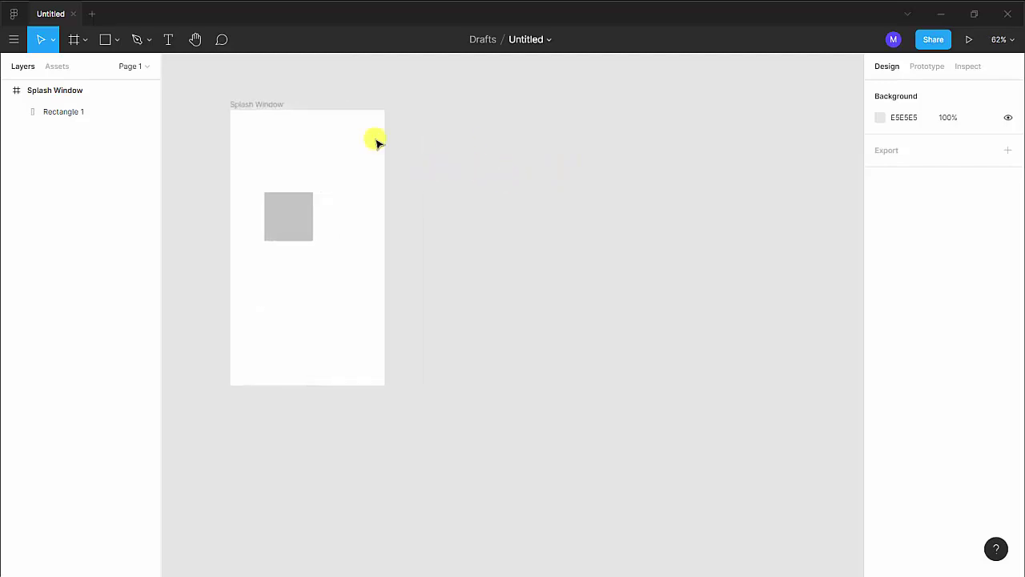
{"action": "left_click", "coordinate": [261, 104]}
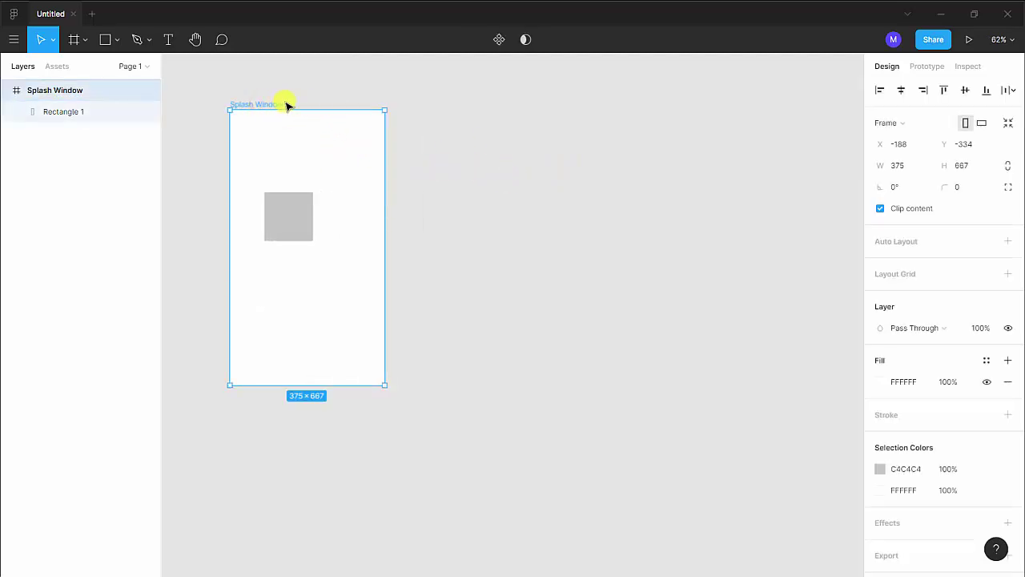
{"action": "mouse_move", "coordinate": [292, 218]}
{"action": "left_mouse_down"}
{"action": "mouse_move", "coordinate": [301, 214]}
{"action": "mouse_move", "coordinate": [316, 243]}
{"action": "left_mouse_up"}
{"action": "double_click", "coordinate": [300, 214]}
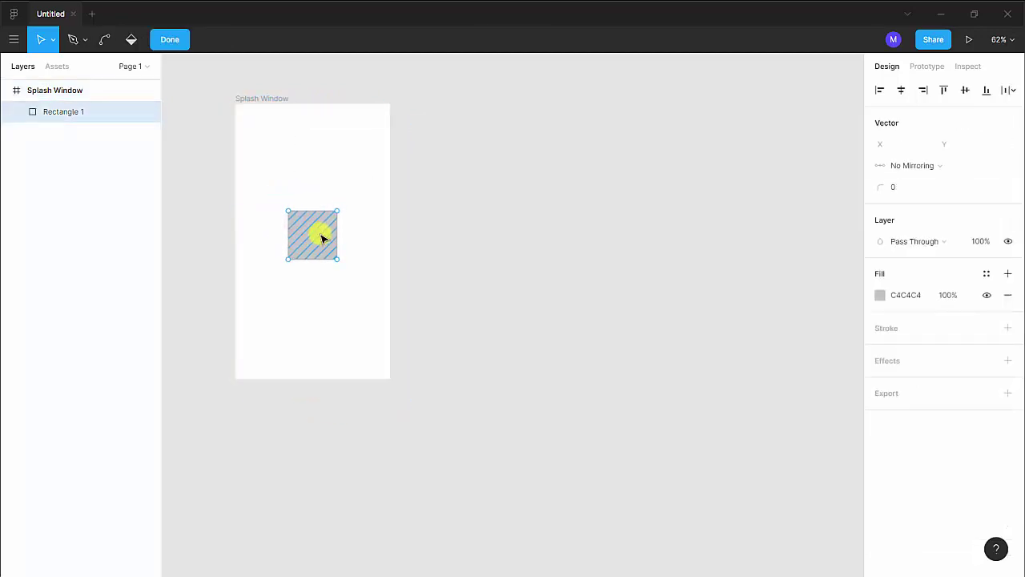
{"action": "left_click", "coordinate": [451, 187]}
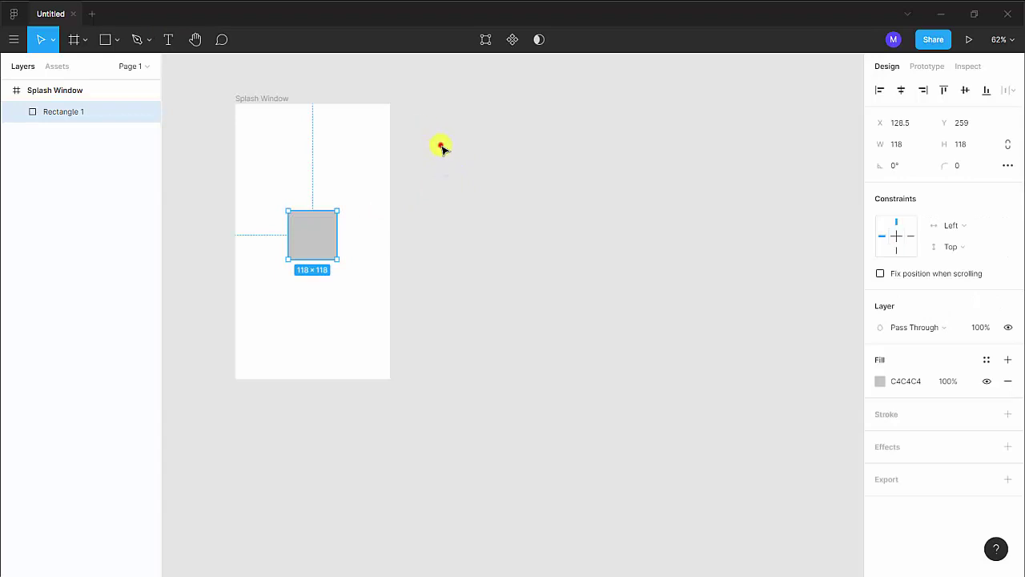
{"action": "left_click", "coordinate": [440, 144]}
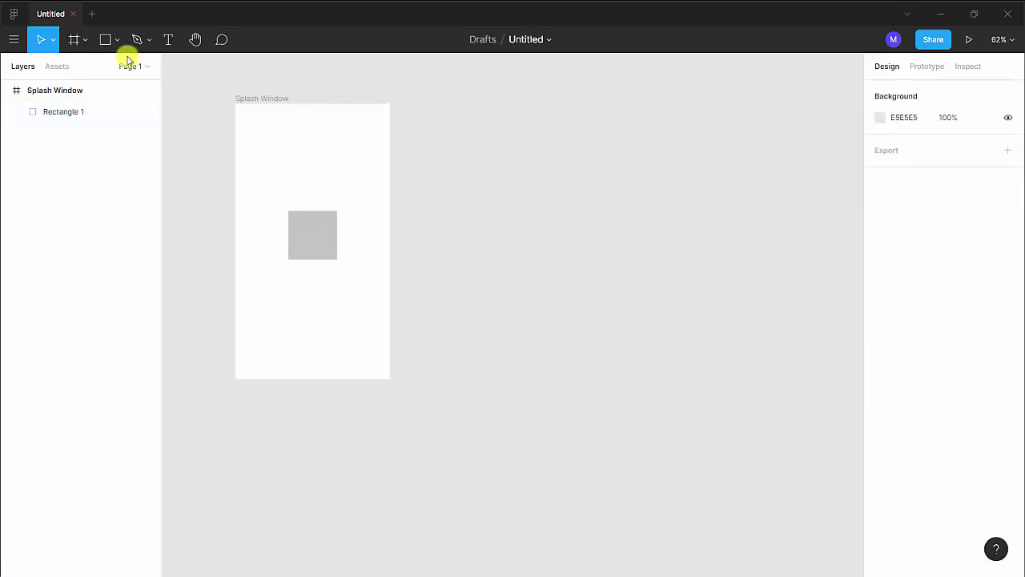
Add a 375×667 iPhone 8 frame named Menu principal, top-aligned beside Splash Window
{"action": "left_click", "coordinate": [74, 41]}
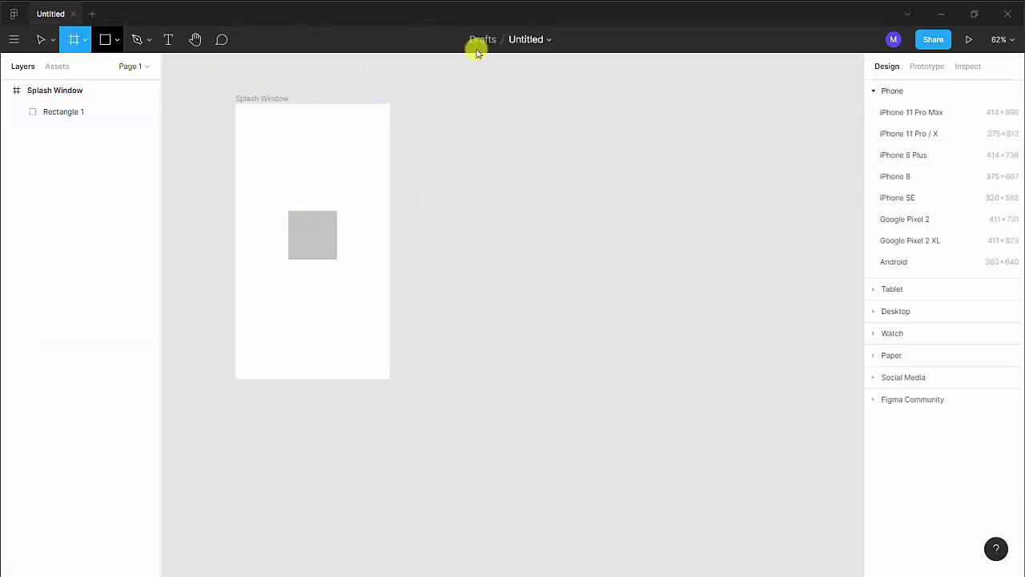
{"action": "left_click", "coordinate": [909, 177]}
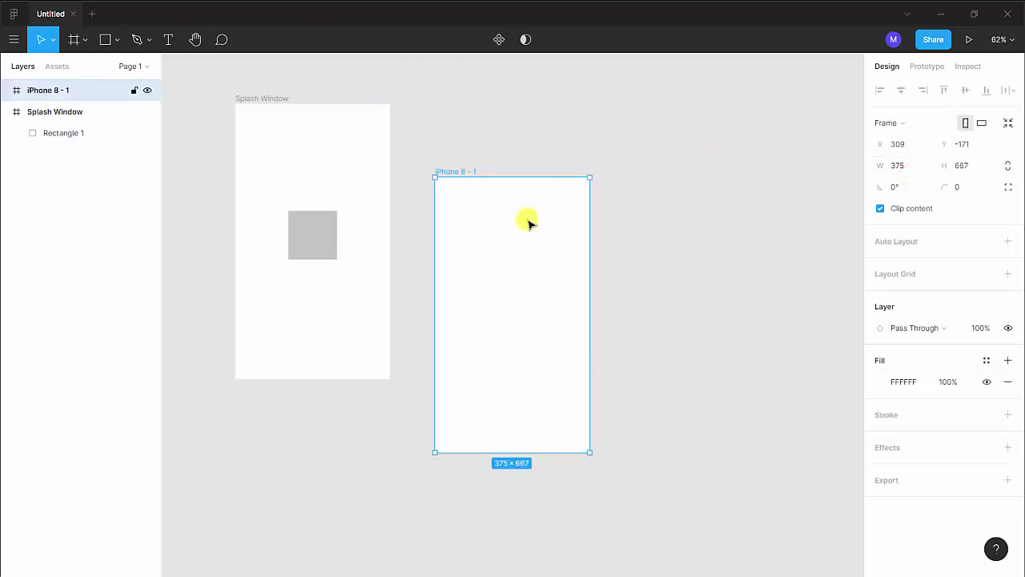
{"action": "mouse_move", "coordinate": [508, 233]}
{"action": "left_mouse_down"}
{"action": "mouse_move", "coordinate": [503, 154]}
{"action": "mouse_move", "coordinate": [623, 178]}
{"action": "left_mouse_up"}
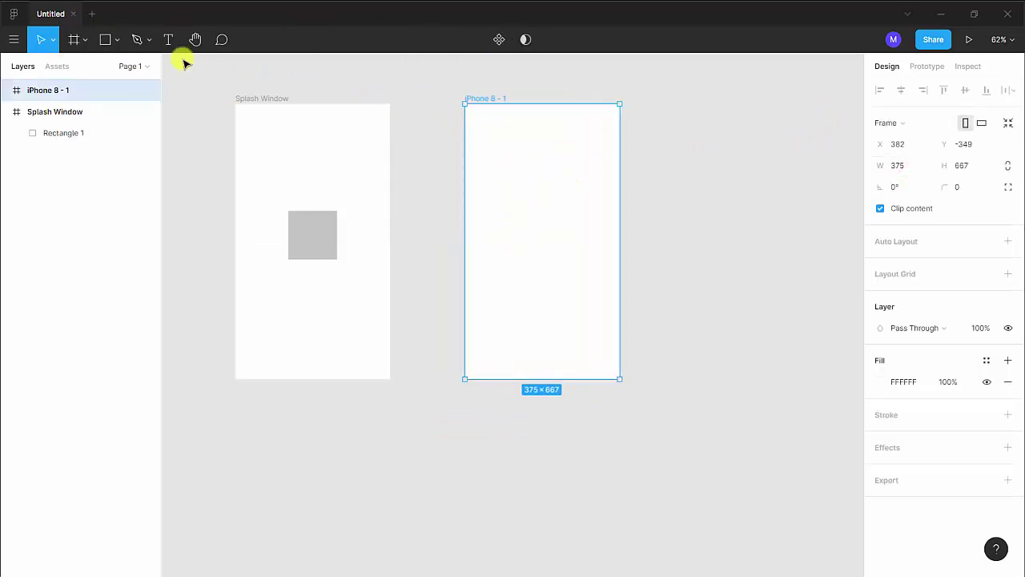
{"action": "double_click", "coordinate": [497, 98]}
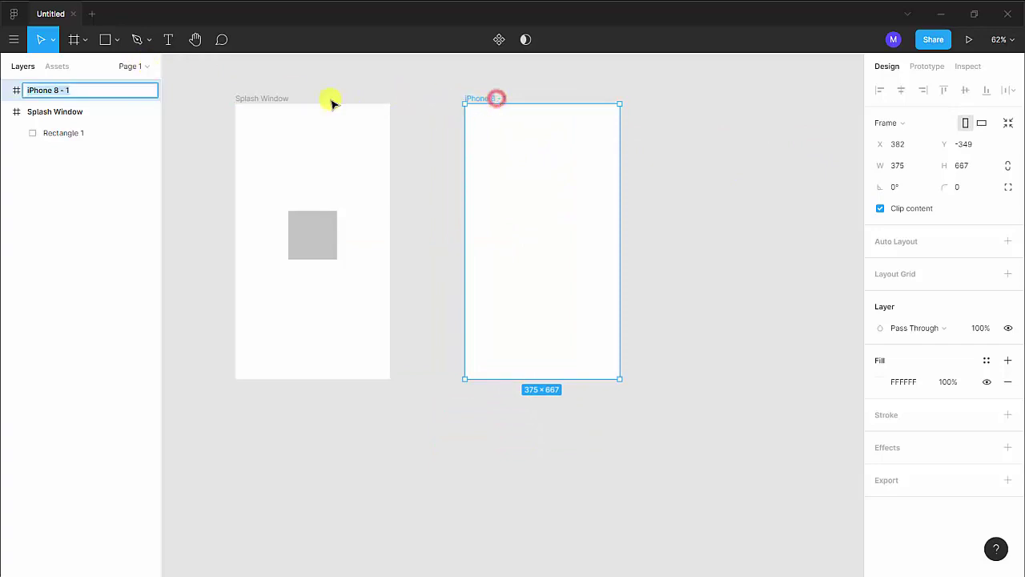
{"action": "type", "text": "Menu principal"}
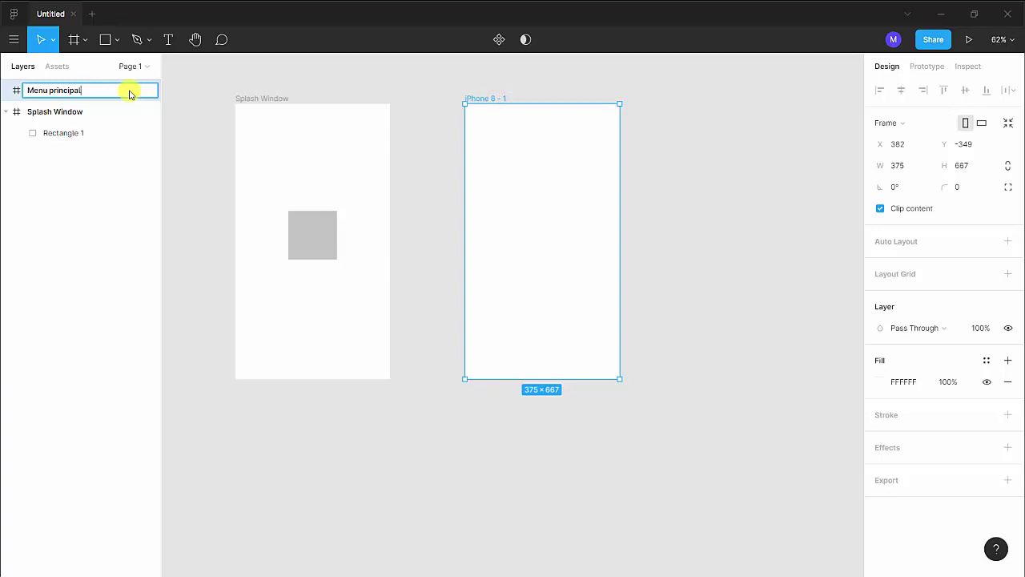
{"action": "key", "text": "Return"}
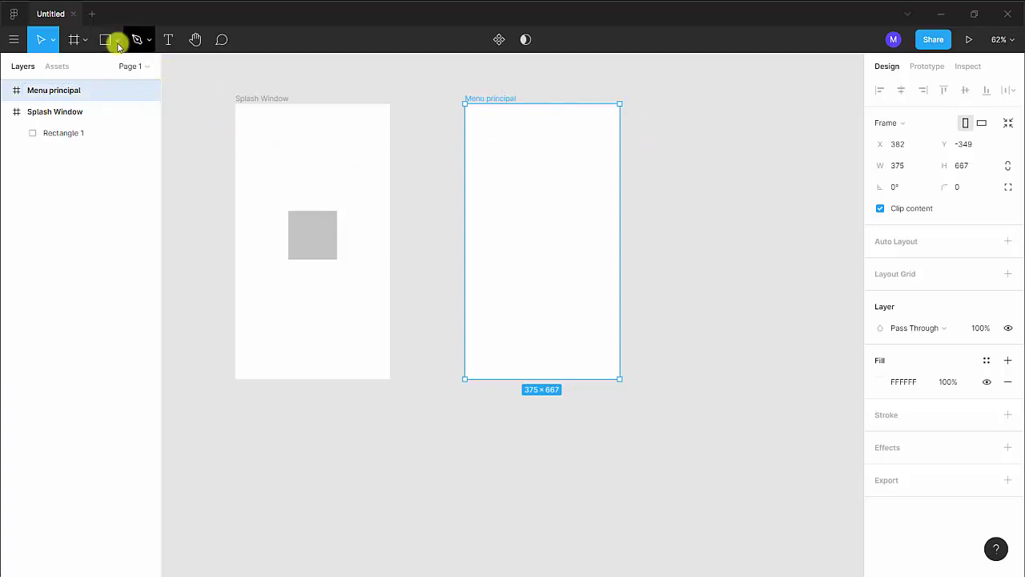
{"action": "left_click", "coordinate": [118, 46]}
Draw a 110×100 grey ellipse near the top of Menu principal and paste a copy lower down
{"action": "left_click", "coordinate": [80, 116]}
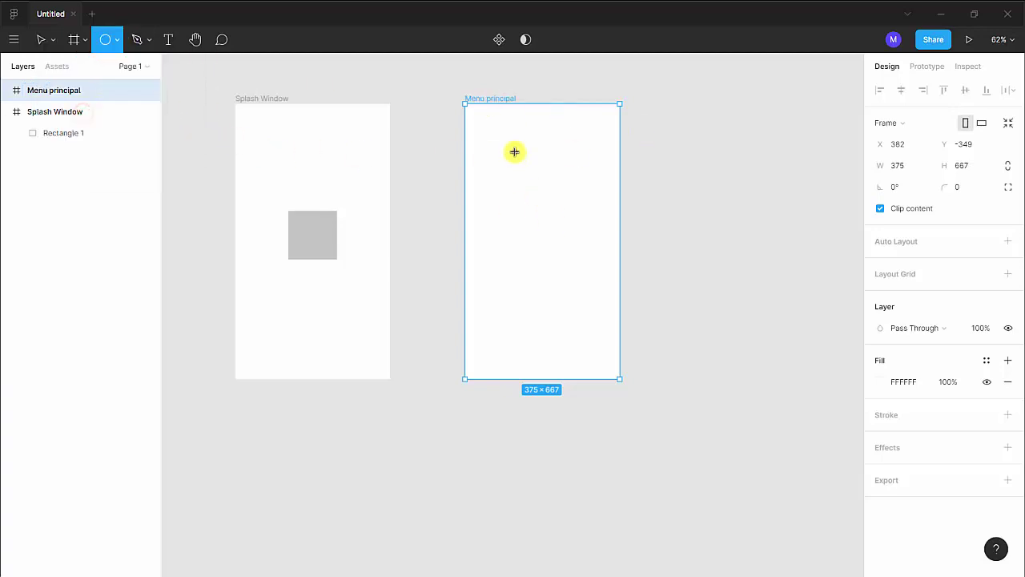
{"action": "left_click_drag", "start_coordinate": [514, 152], "coordinate": [561, 196]}
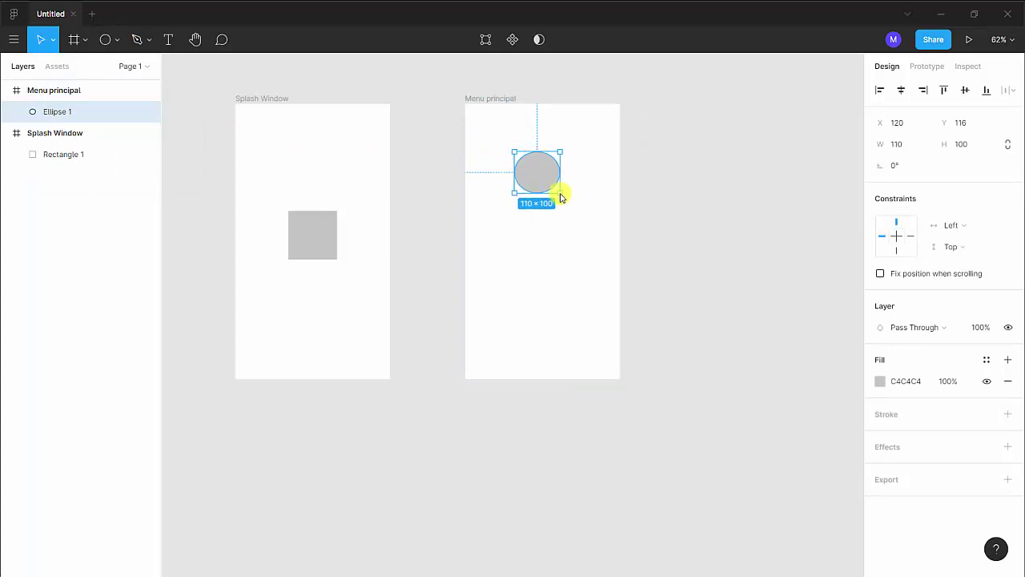
{"action": "key", "text": "ctrl+c"}
{"action": "key", "text": "ctrl+v"}
{"action": "left_click_drag", "start_coordinate": [531, 174], "coordinate": [534, 265]}
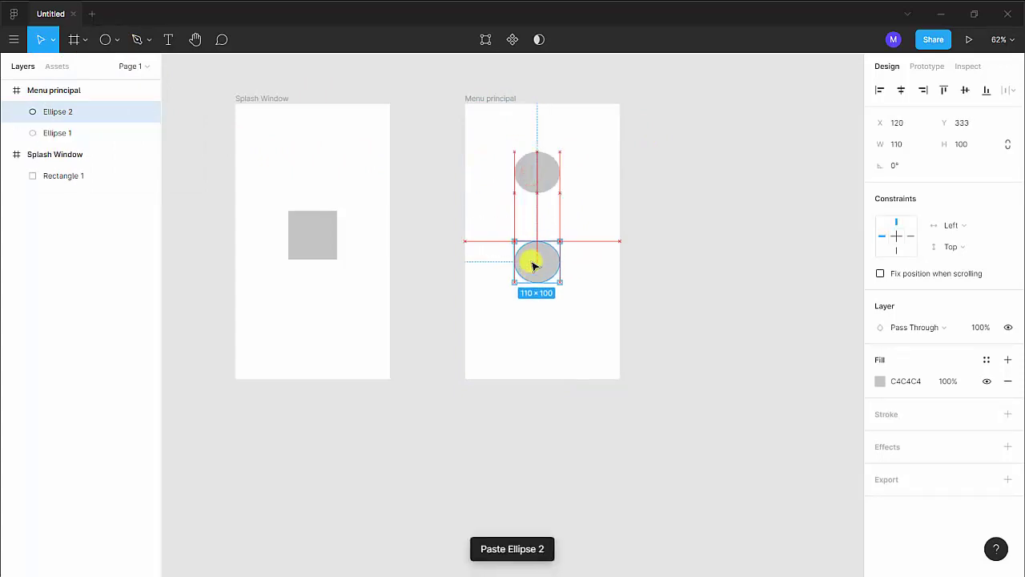
{"action": "left_click", "coordinate": [671, 183]}
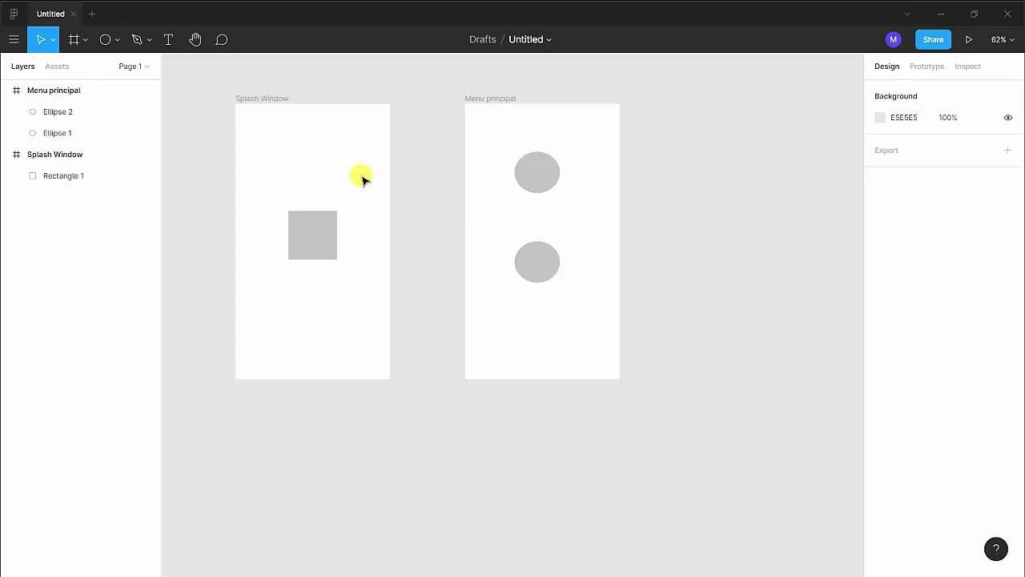
{"action": "left_click", "coordinate": [360, 176]}
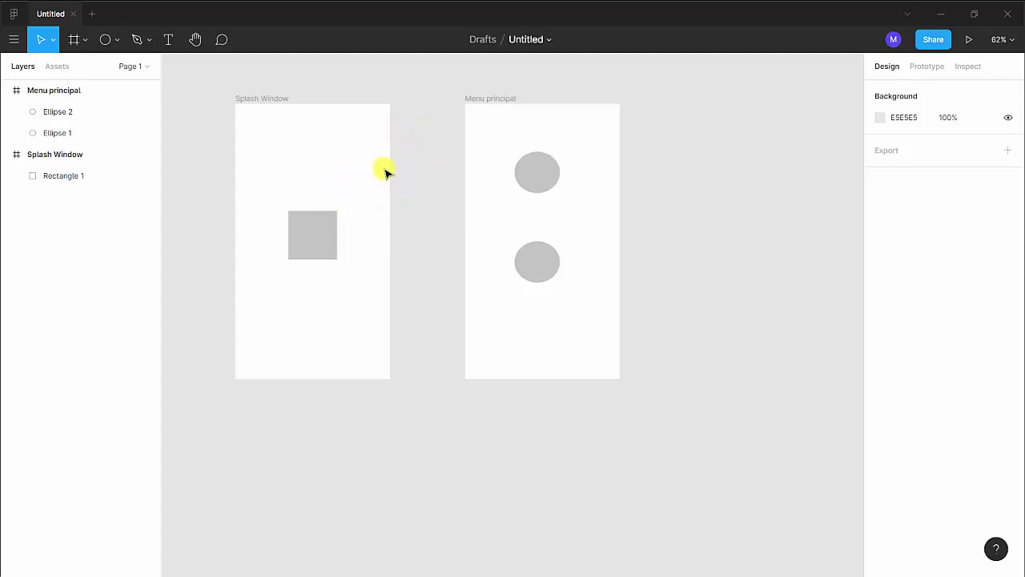
{"action": "left_click", "coordinate": [280, 99]}
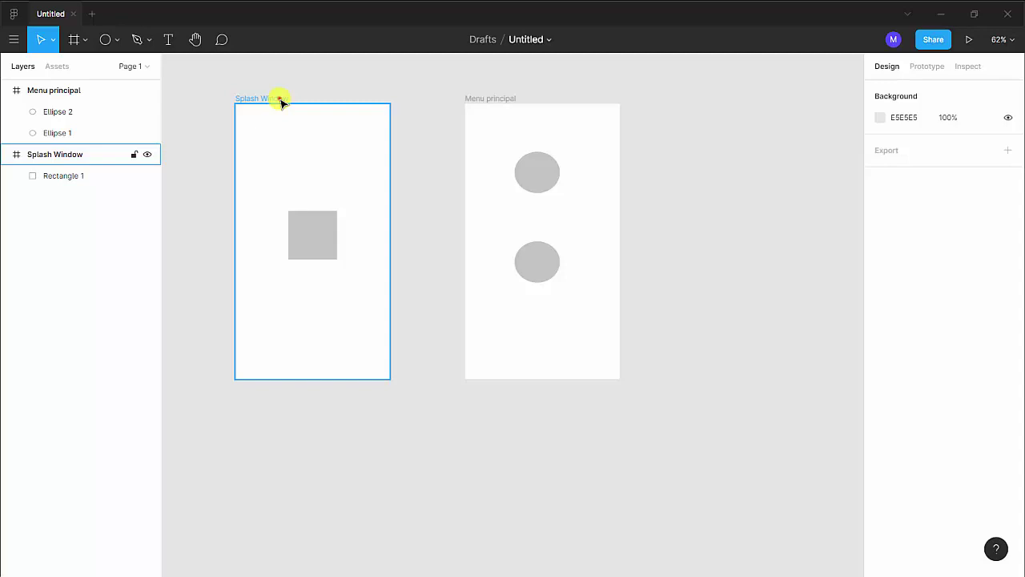
Add a prototype interaction to Splash Window with an After Delay trigger
{"action": "left_click", "coordinate": [281, 99]}
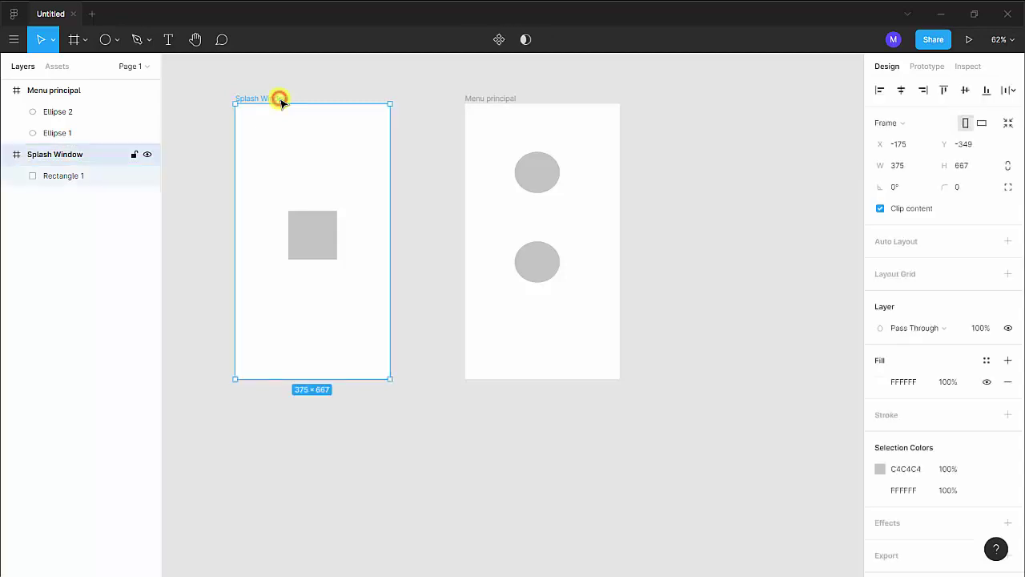
{"action": "left_click", "coordinate": [934, 67]}
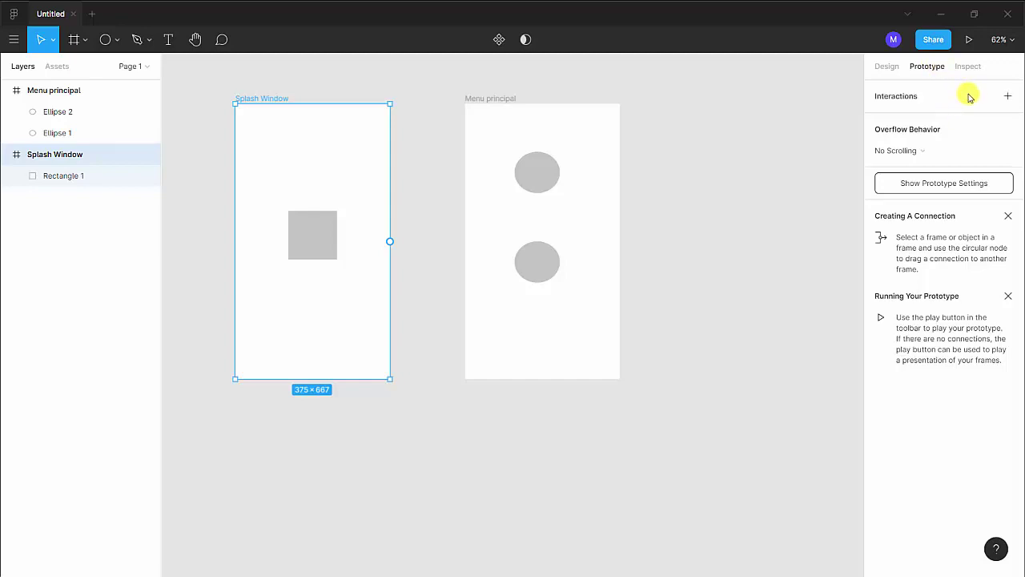
{"action": "left_click", "coordinate": [1007, 96]}
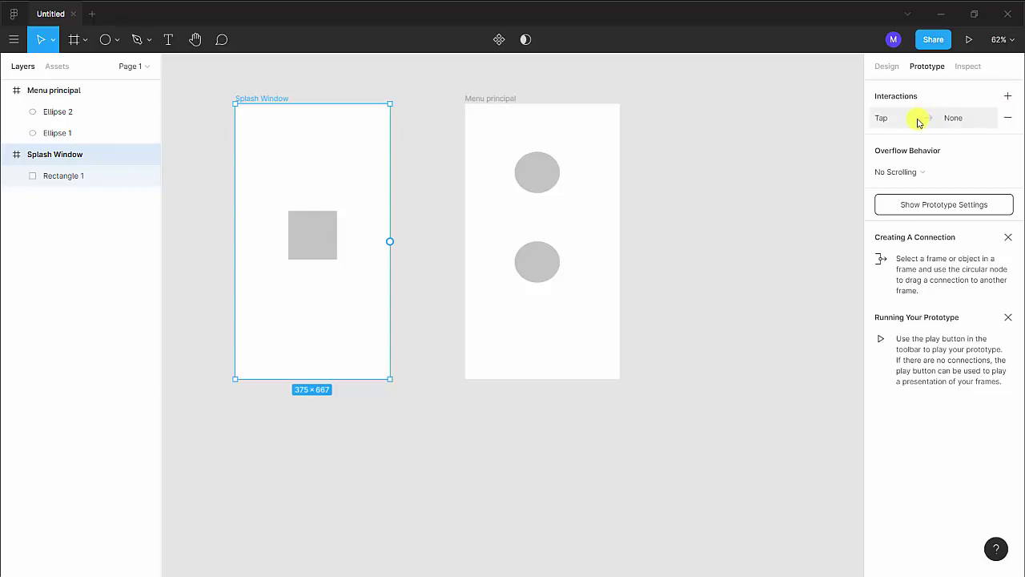
{"action": "left_click", "coordinate": [898, 120]}
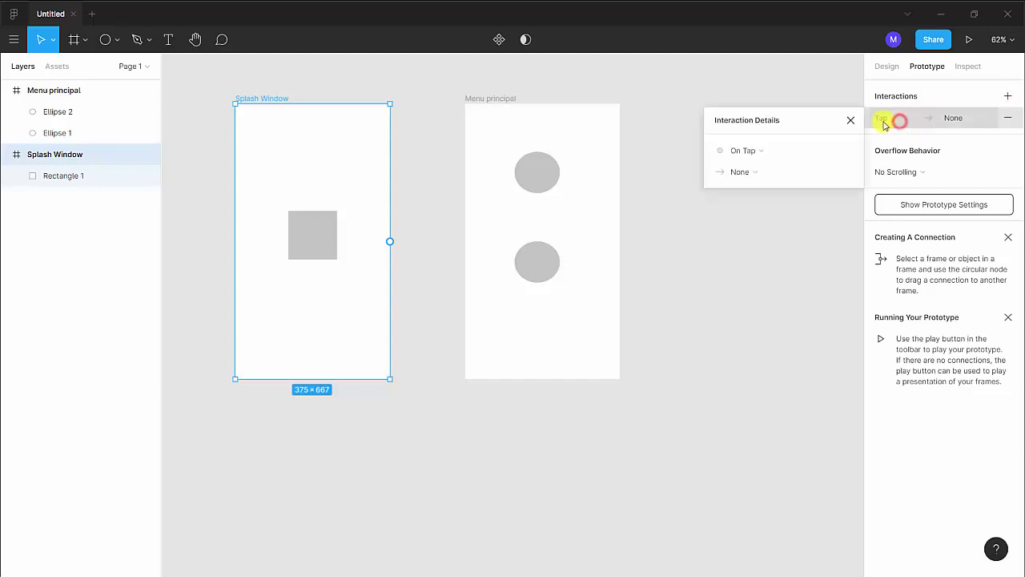
{"action": "left_click", "coordinate": [765, 150]}
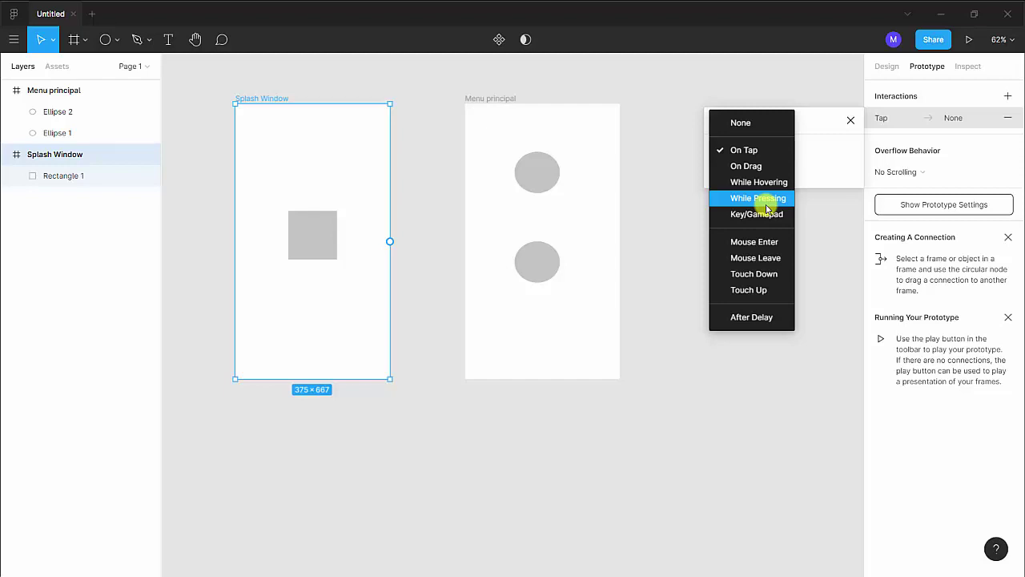
{"action": "left_click", "coordinate": [753, 318]}
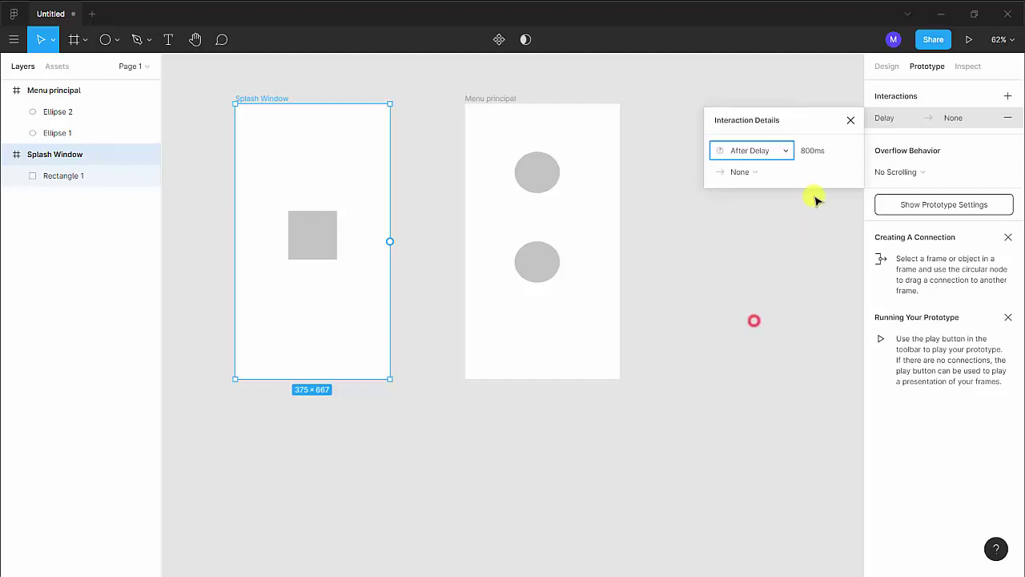
Set the delay to 1000ms with a Navigate To action targeting Menu principal
{"action": "left_click", "coordinate": [807, 151]}
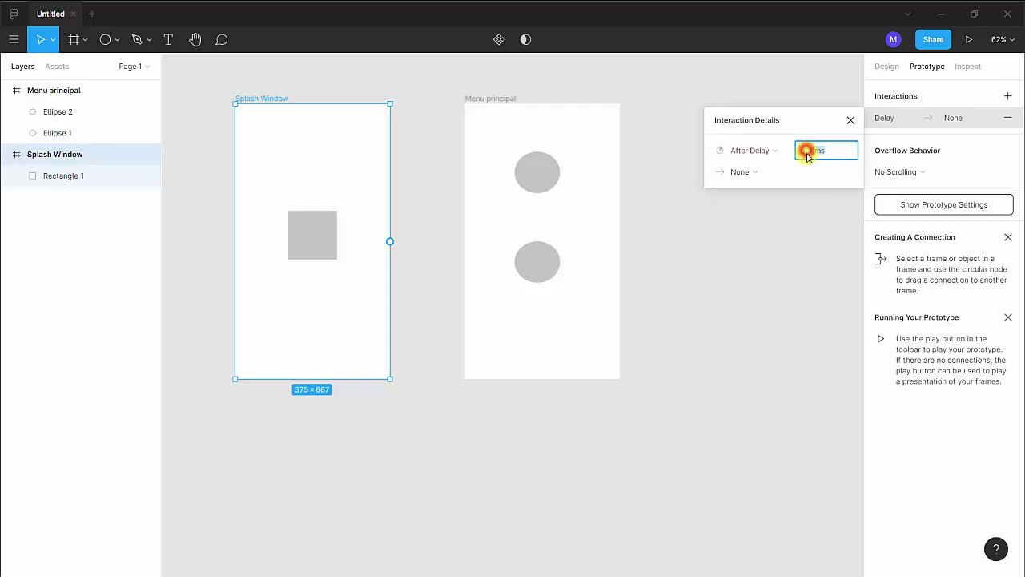
{"action": "type", "text": "1000"}
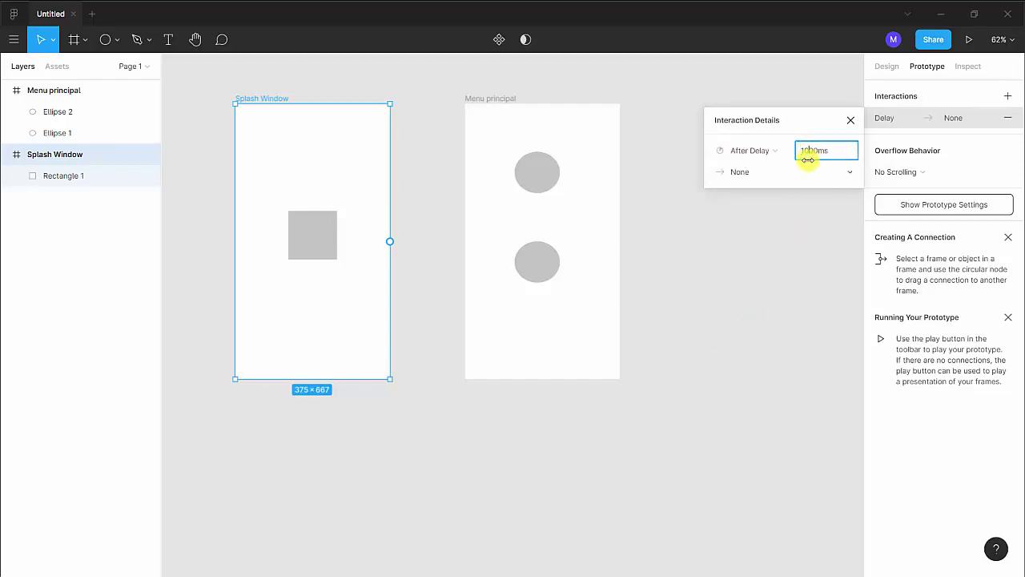
{"action": "left_click", "coordinate": [742, 171]}
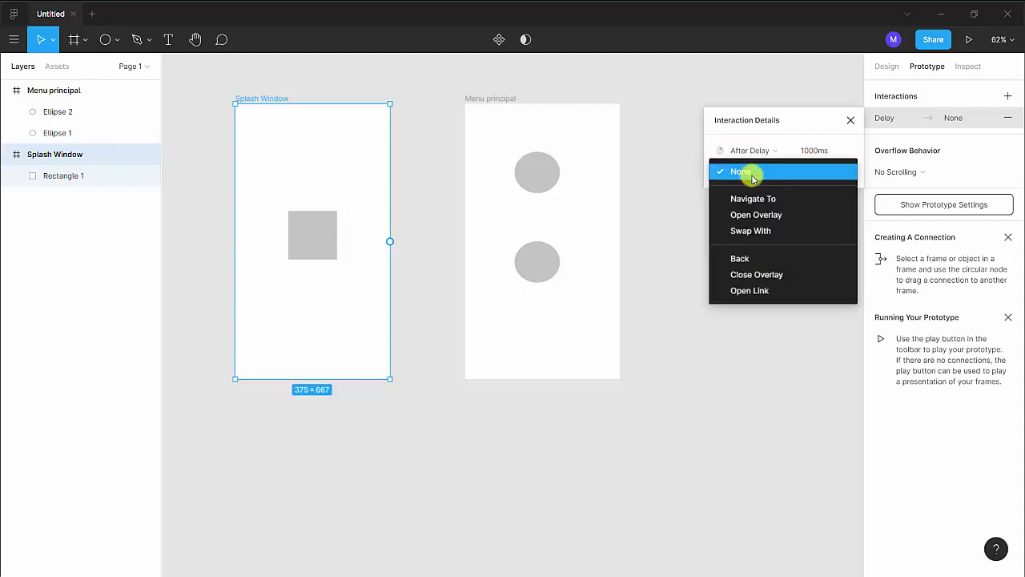
{"action": "left_click", "coordinate": [765, 199]}
{"action": "left_click", "coordinate": [822, 173]}
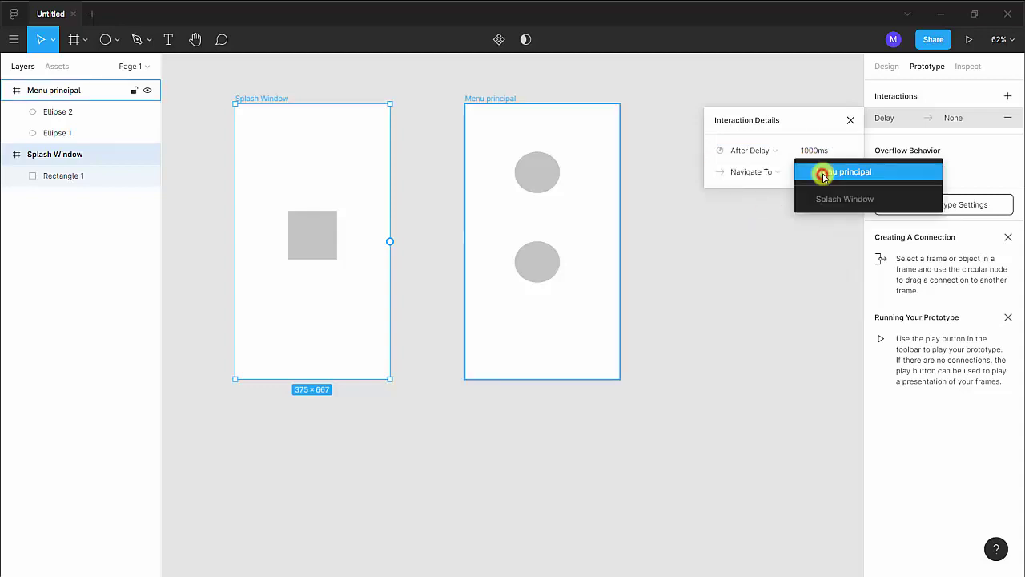
{"action": "left_click", "coordinate": [834, 174]}
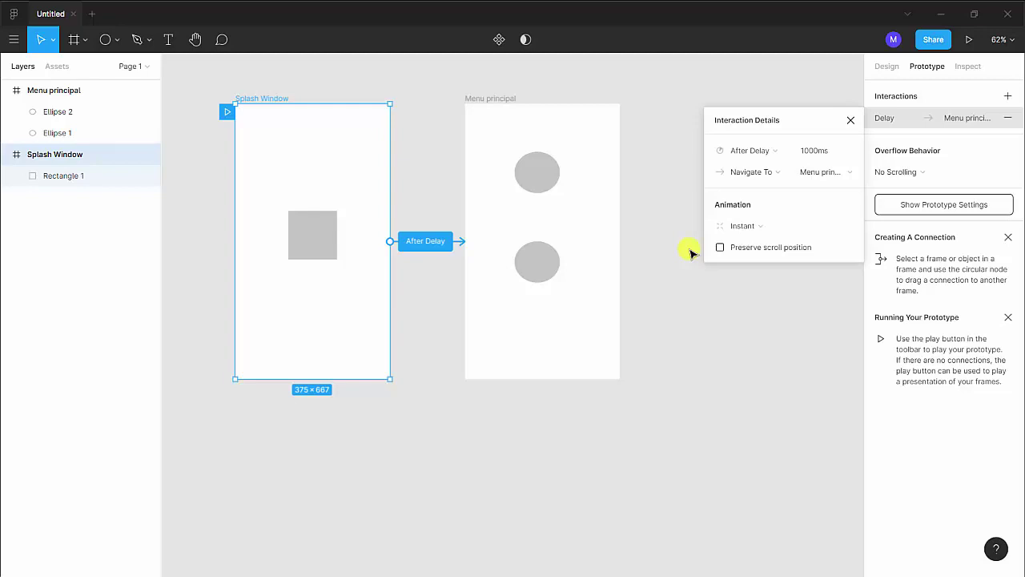
{"action": "left_click", "coordinate": [717, 301]}
Give Ellipse 1 an On Tap interaction that navigates back to Splash Window
{"action": "left_click", "coordinate": [544, 175]}
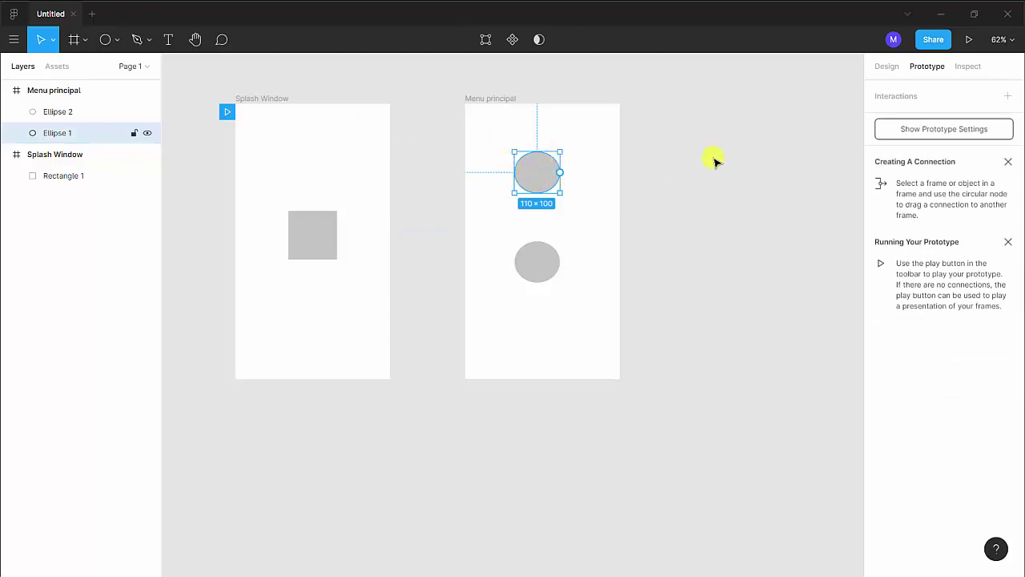
{"action": "left_click", "coordinate": [1010, 95]}
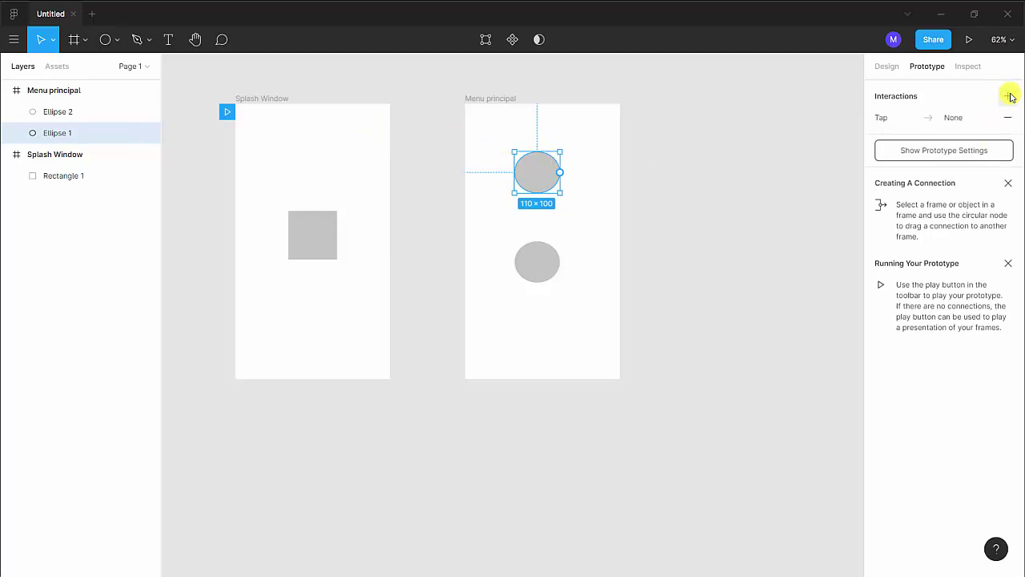
{"action": "left_click", "coordinate": [899, 119]}
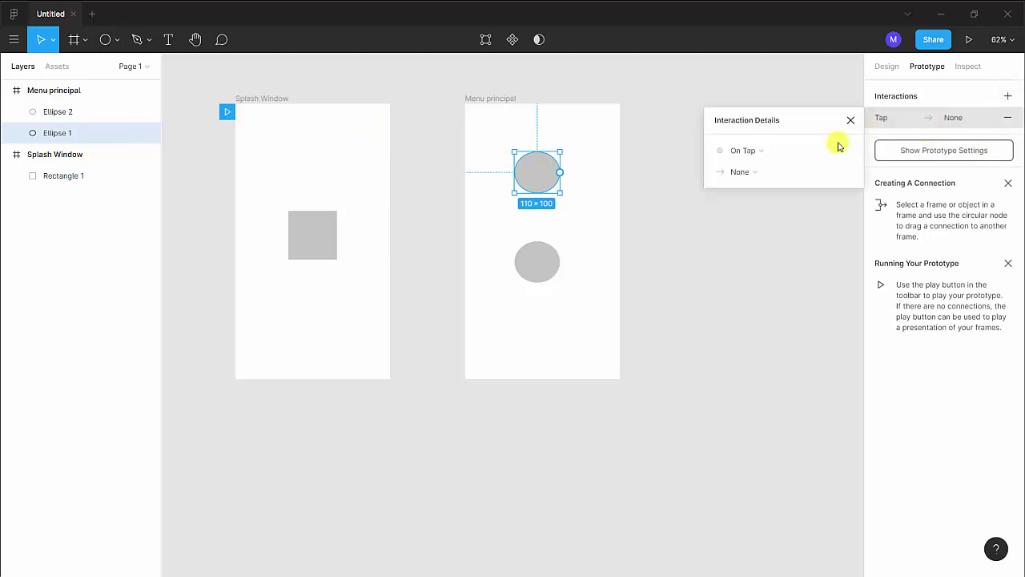
{"action": "left_click", "coordinate": [744, 174]}
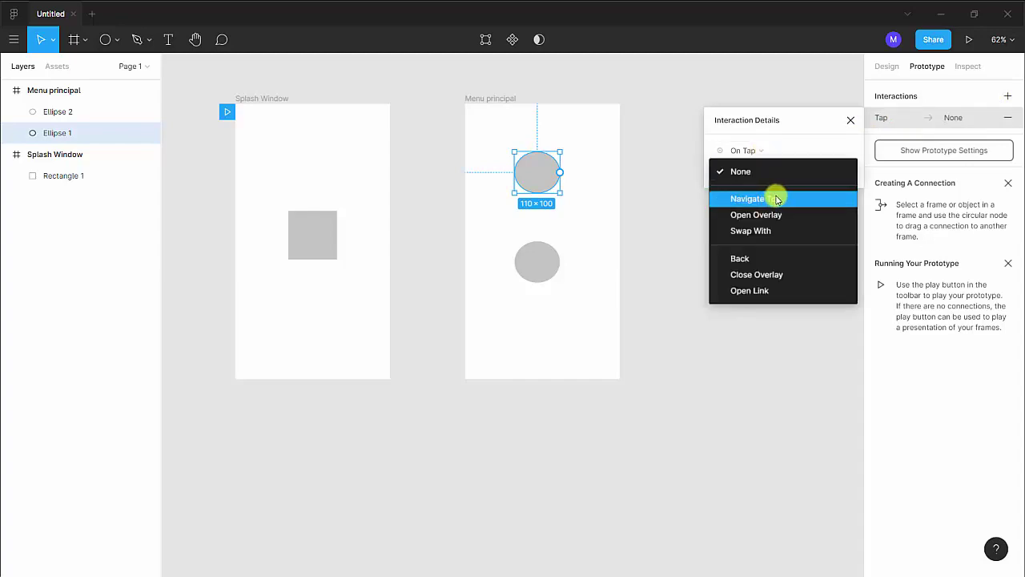
{"action": "left_click", "coordinate": [799, 139]}
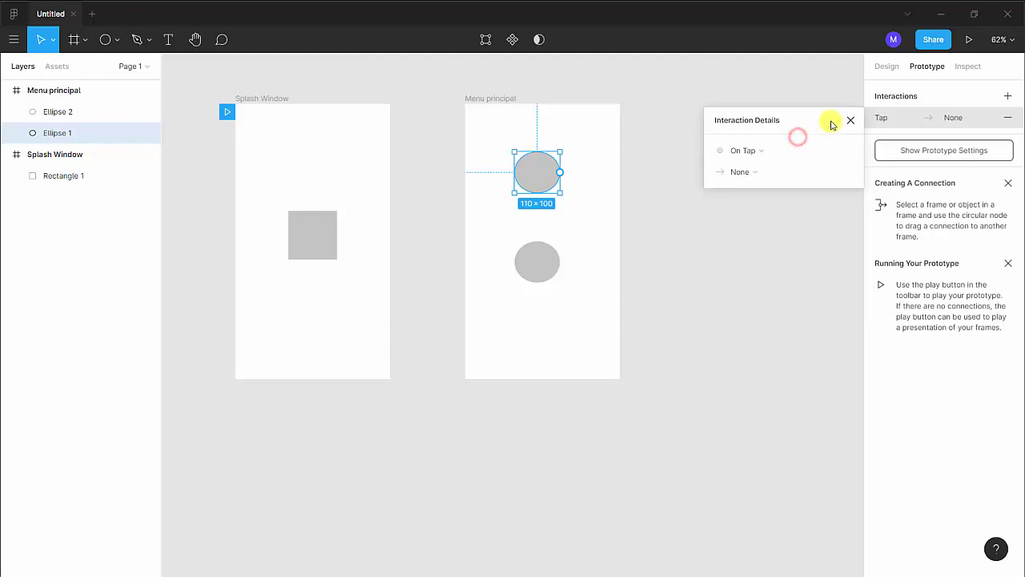
{"action": "left_click", "coordinate": [851, 120]}
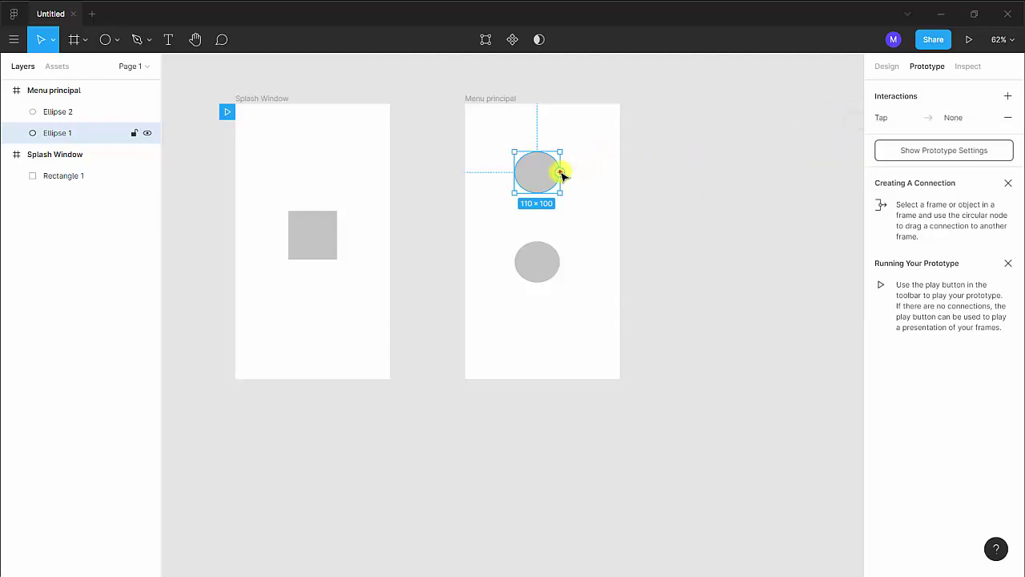
{"action": "mouse_move", "coordinate": [560, 172]}
{"action": "left_mouse_down"}
{"action": "mouse_move", "coordinate": [453, 120]}
{"action": "mouse_move", "coordinate": [387, 198]}
{"action": "left_mouse_up"}
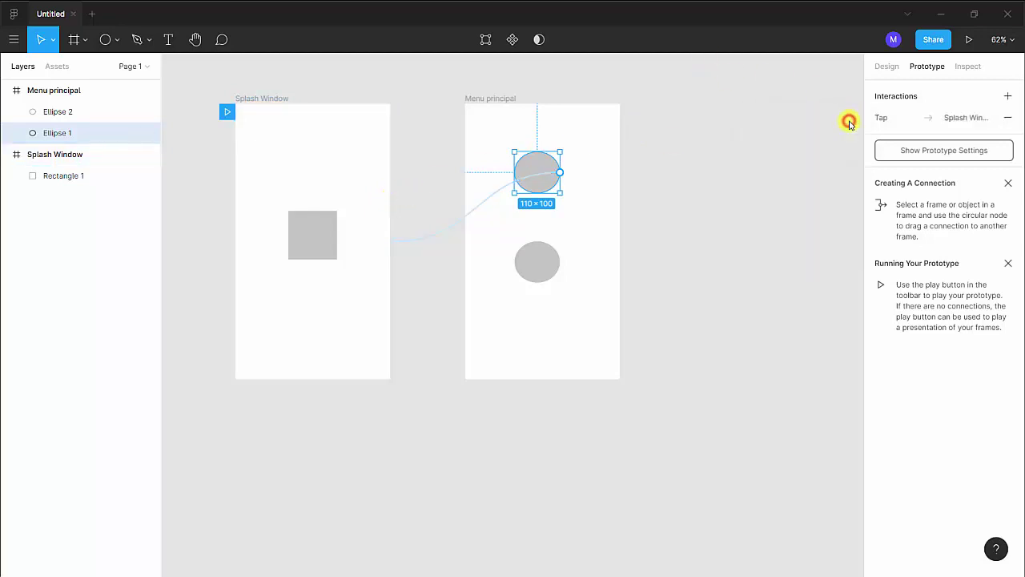
{"action": "left_click", "coordinate": [850, 121]}
{"action": "left_click", "coordinate": [720, 184]}
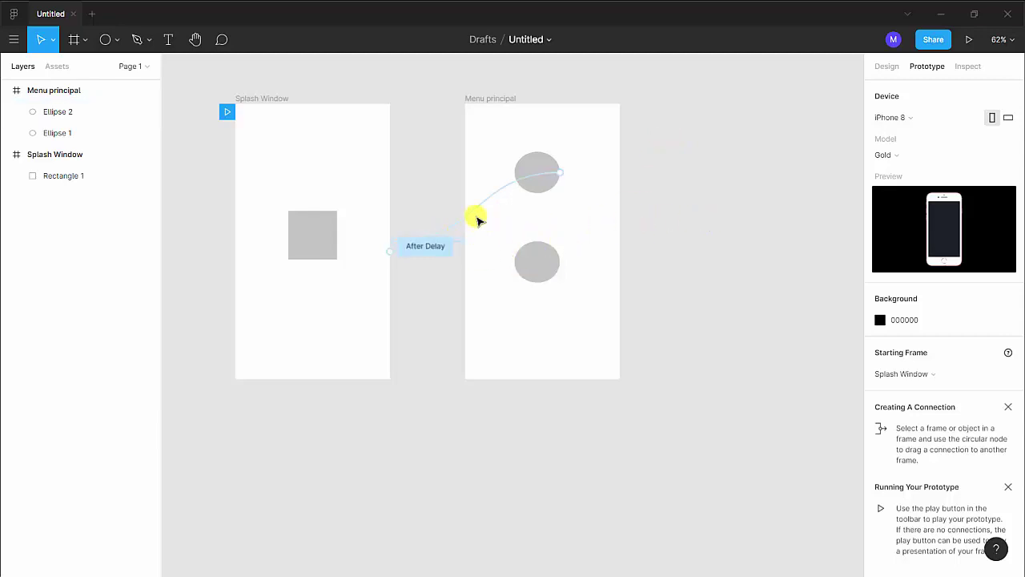
{"action": "left_click_drag", "start_coordinate": [696, 244], "coordinate": [774, 251]}
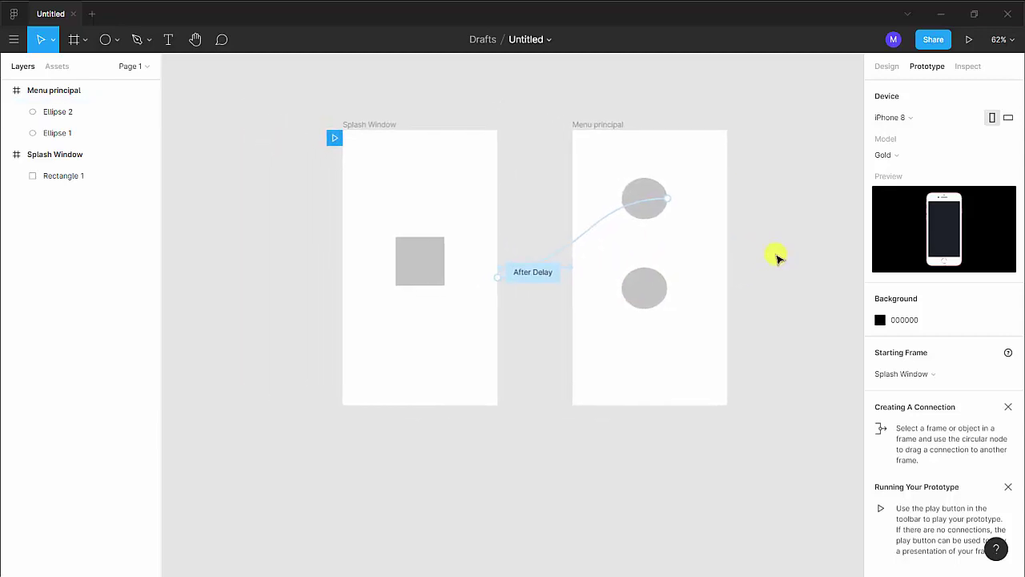
{"action": "scroll", "coordinate": [778, 258], "scroll_direction": "up", "scroll_amount": 3}
{"action": "scroll", "coordinate": [777, 259], "scroll_direction": "down", "scroll_amount": 2}
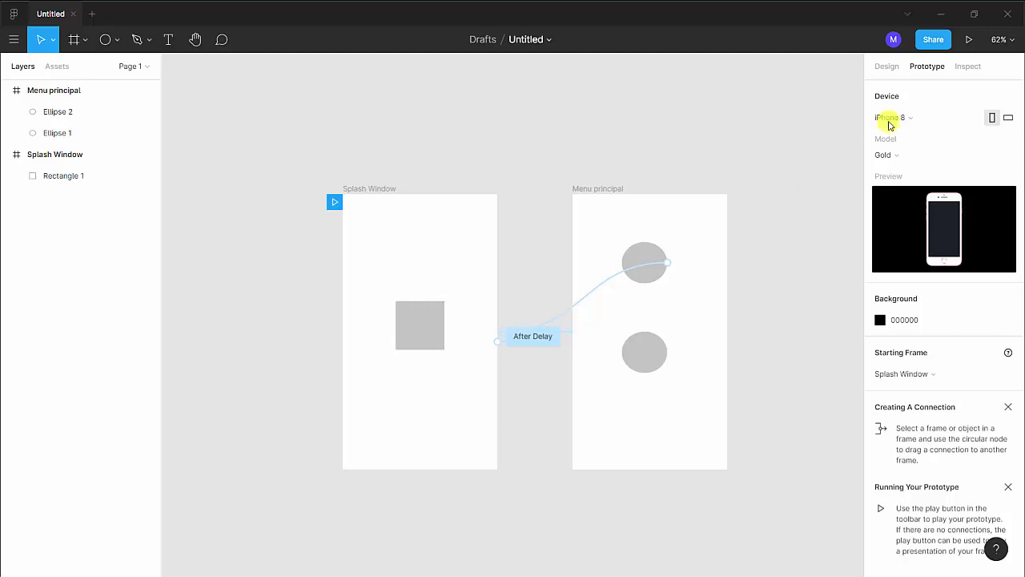
{"action": "left_click", "coordinate": [970, 40]}
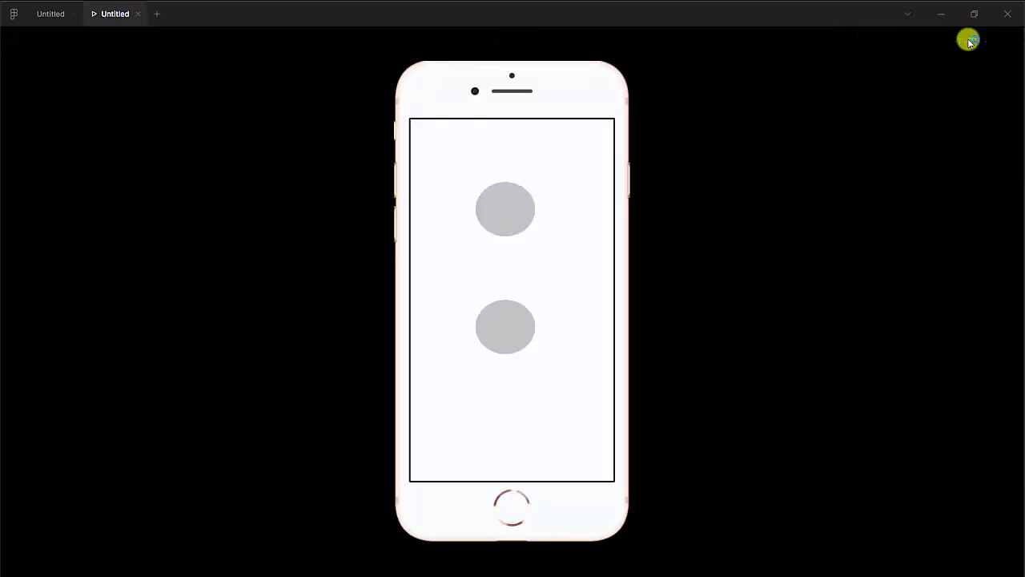
{"action": "left_click", "coordinate": [137, 14]}
{"action": "left_click", "coordinate": [428, 253]}
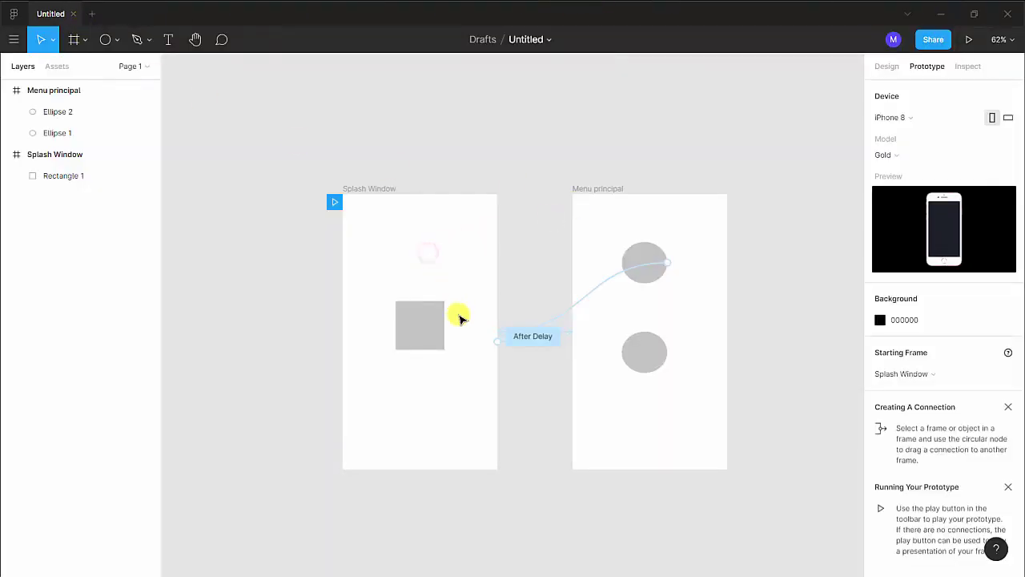
{"action": "left_click", "coordinate": [519, 343]}
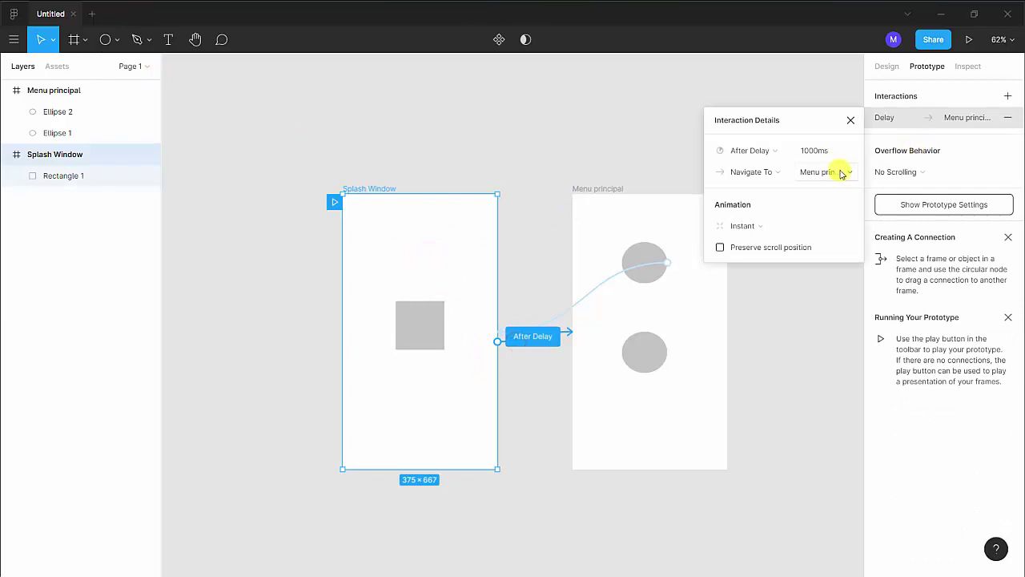
{"action": "left_click", "coordinate": [803, 150]}
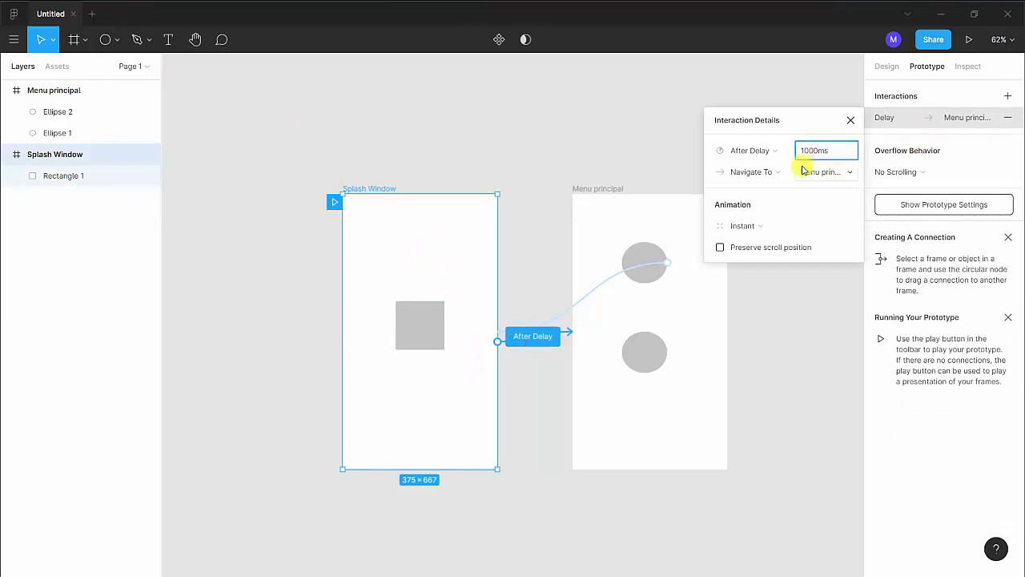
{"action": "type", "text": "3000"}
{"action": "left_click", "coordinate": [737, 88]}
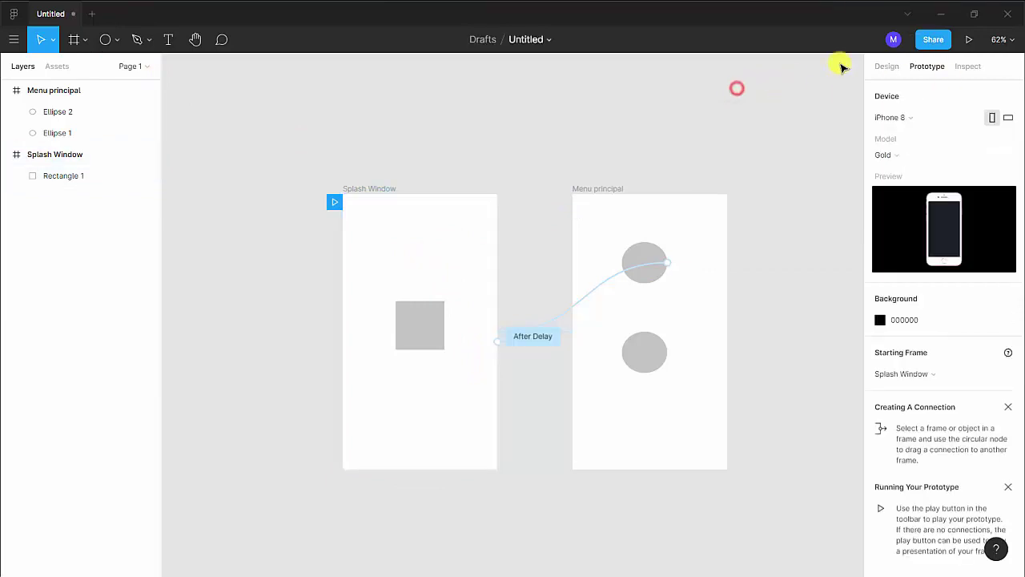
{"action": "left_click", "coordinate": [968, 39]}
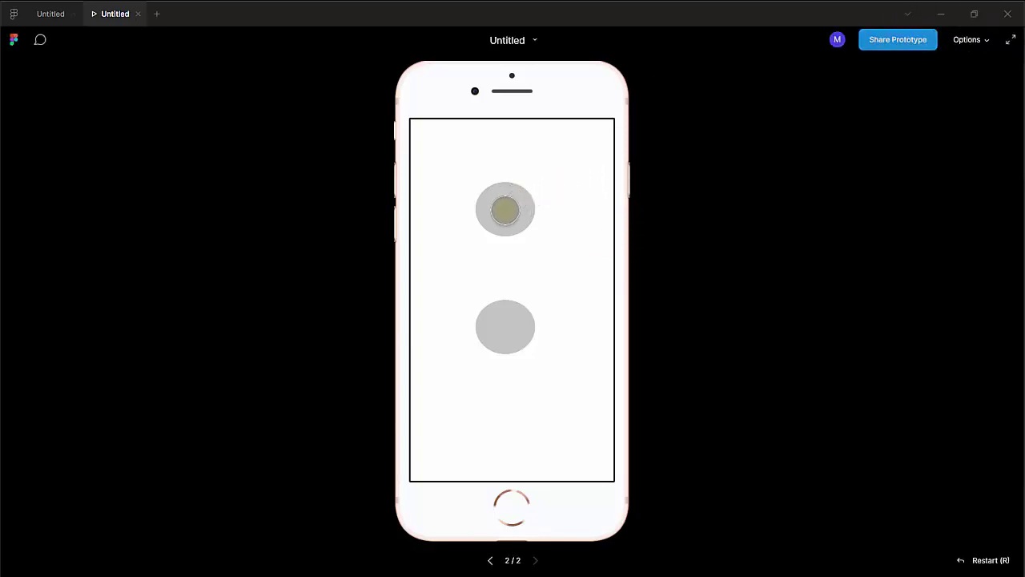
{"action": "left_click", "coordinate": [507, 207]}
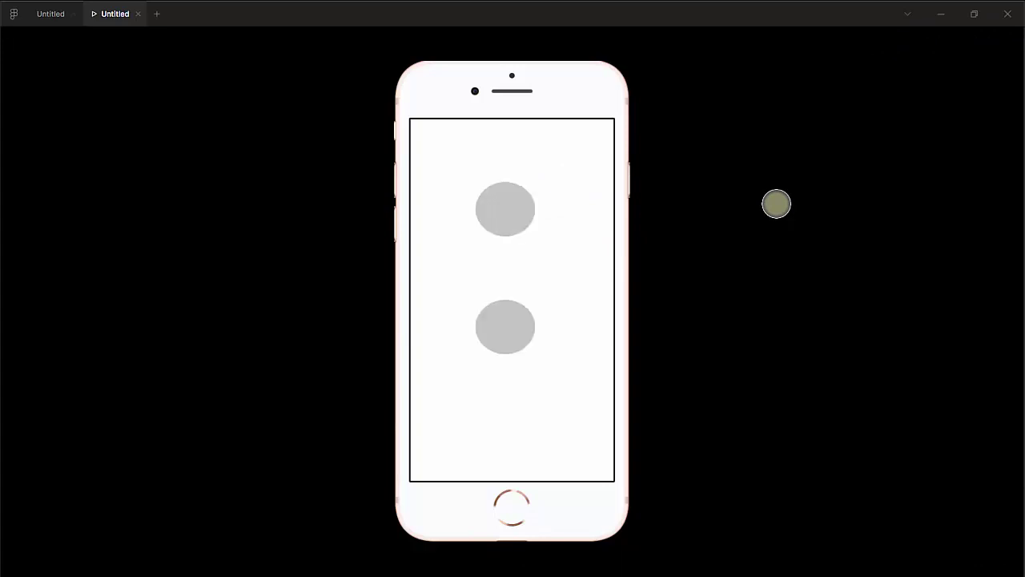
{"action": "left_click", "coordinate": [509, 212]}
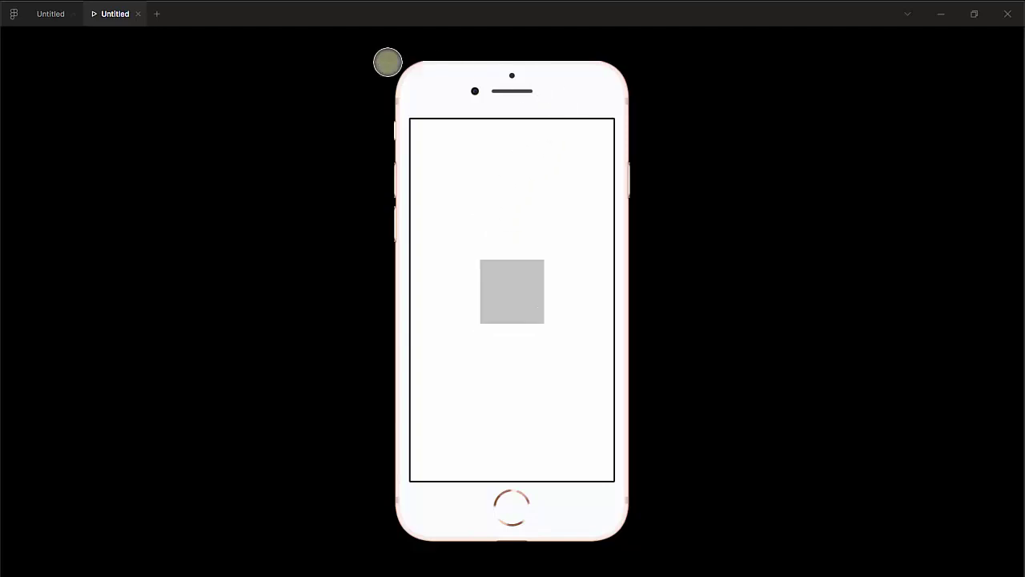
{"action": "left_click", "coordinate": [139, 14]}
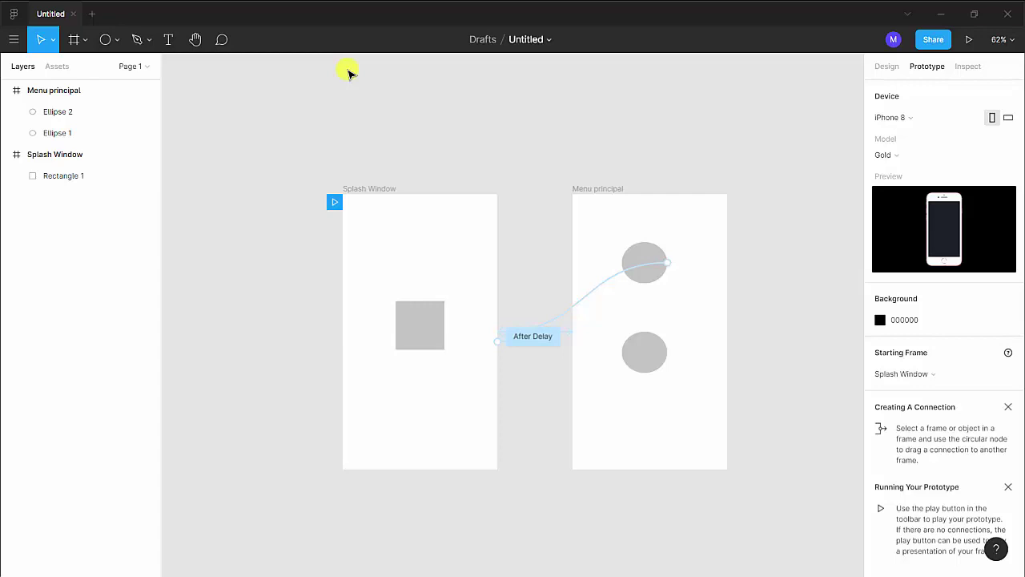
Copy the file's anyone-with-the-link share link from the Share dialog
{"action": "left_click", "coordinate": [935, 39]}
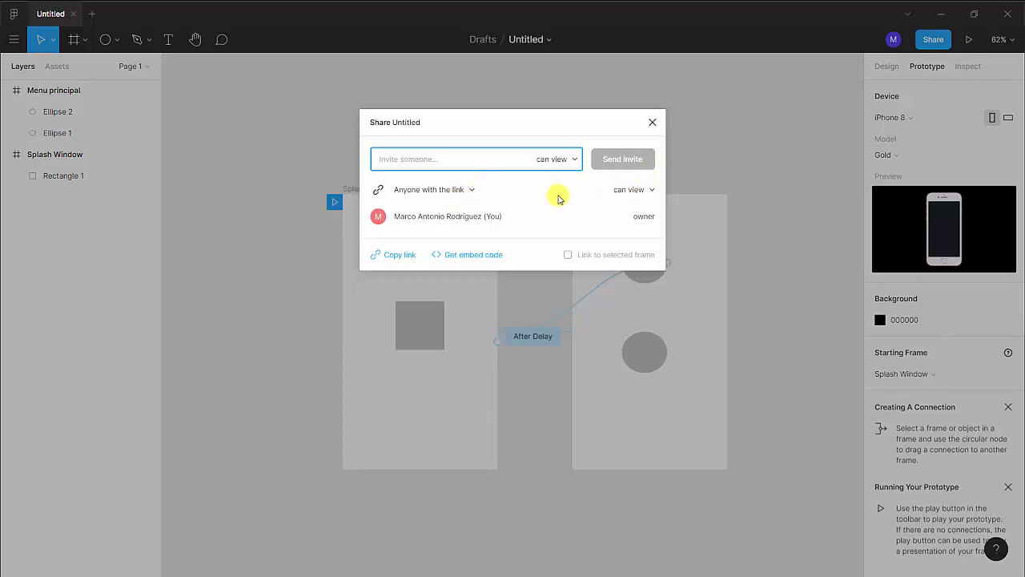
{"action": "left_click", "coordinate": [651, 123]}
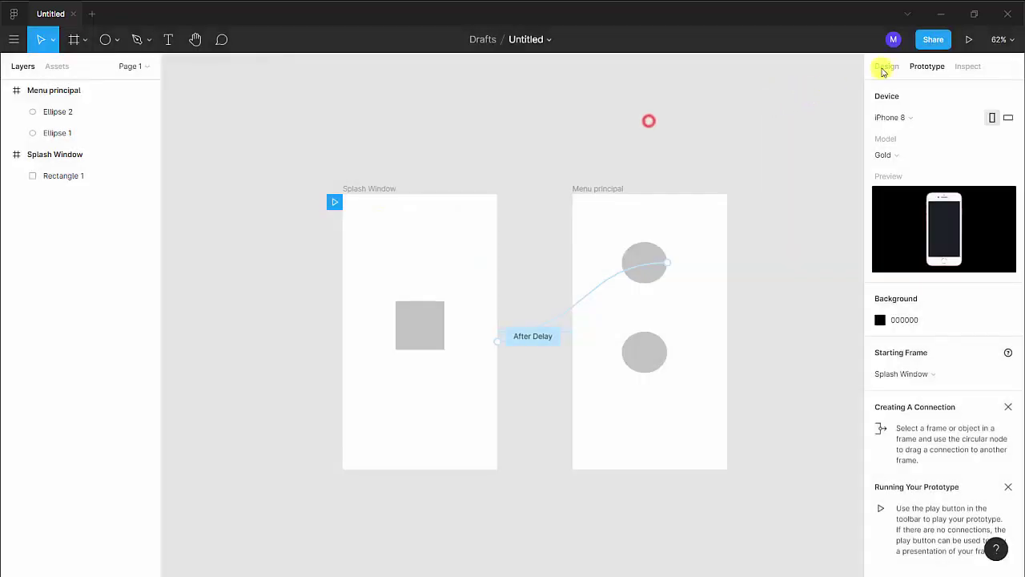
{"action": "left_click", "coordinate": [932, 39]}
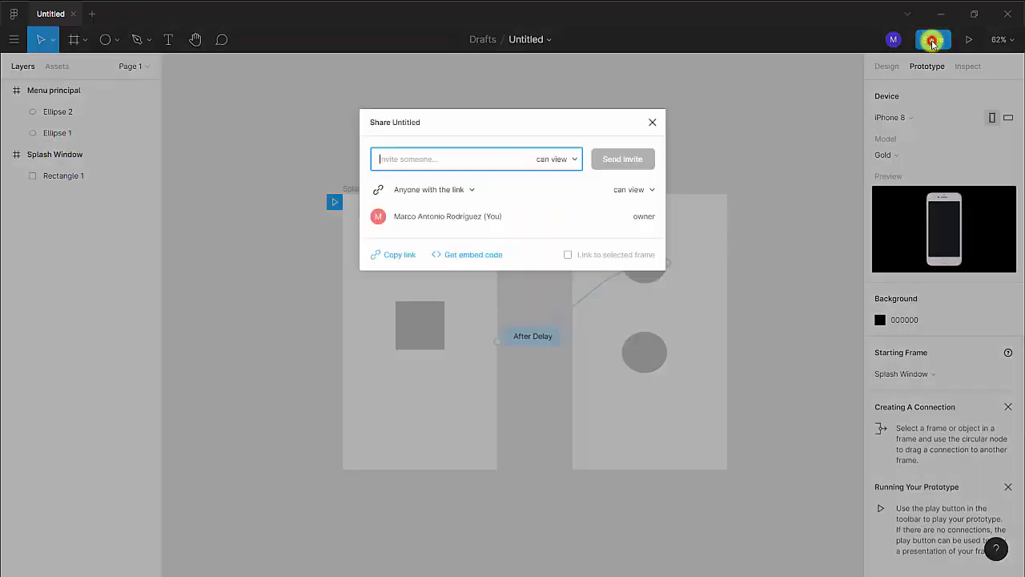
{"action": "left_click", "coordinate": [399, 254]}
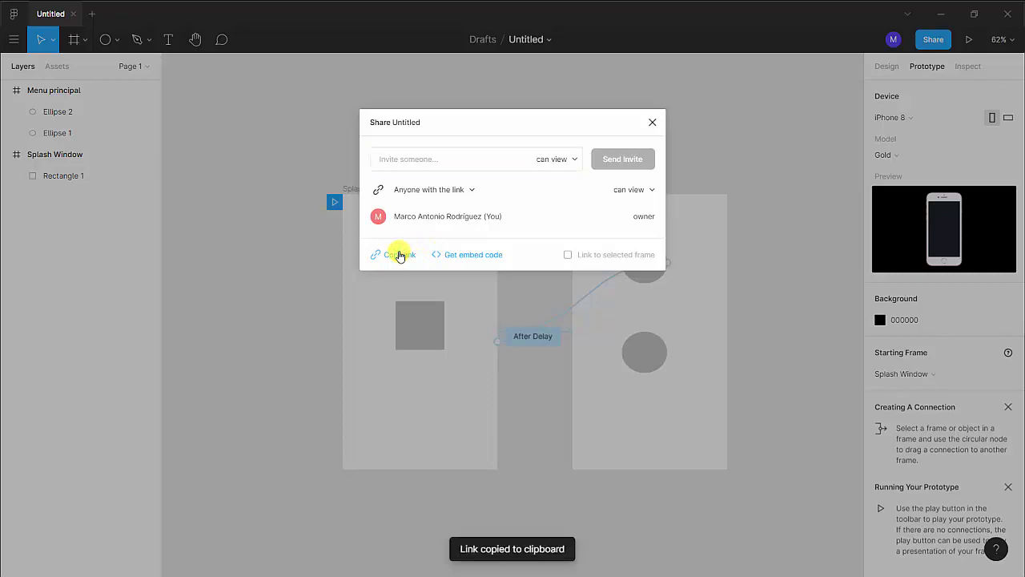